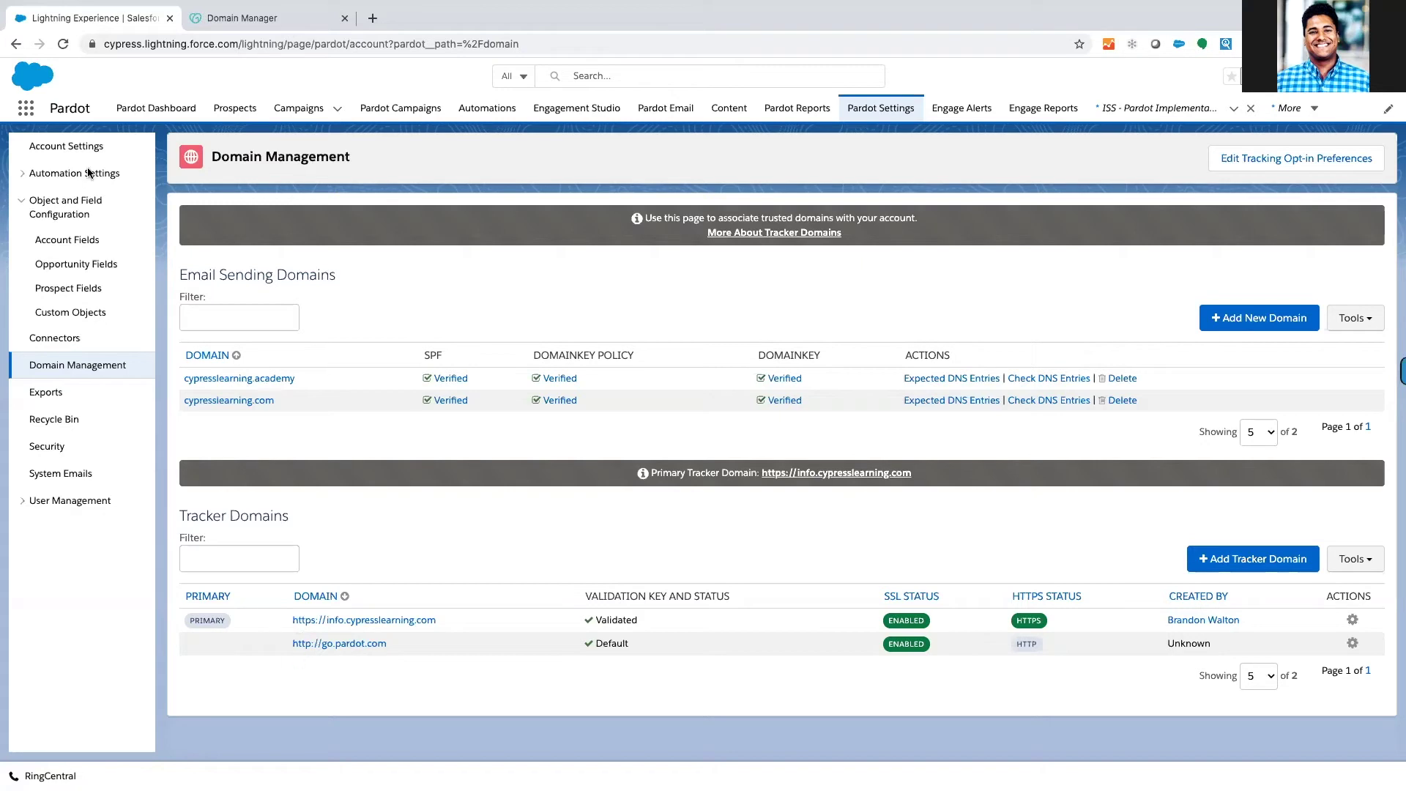
pyautogui.click(76, 147)
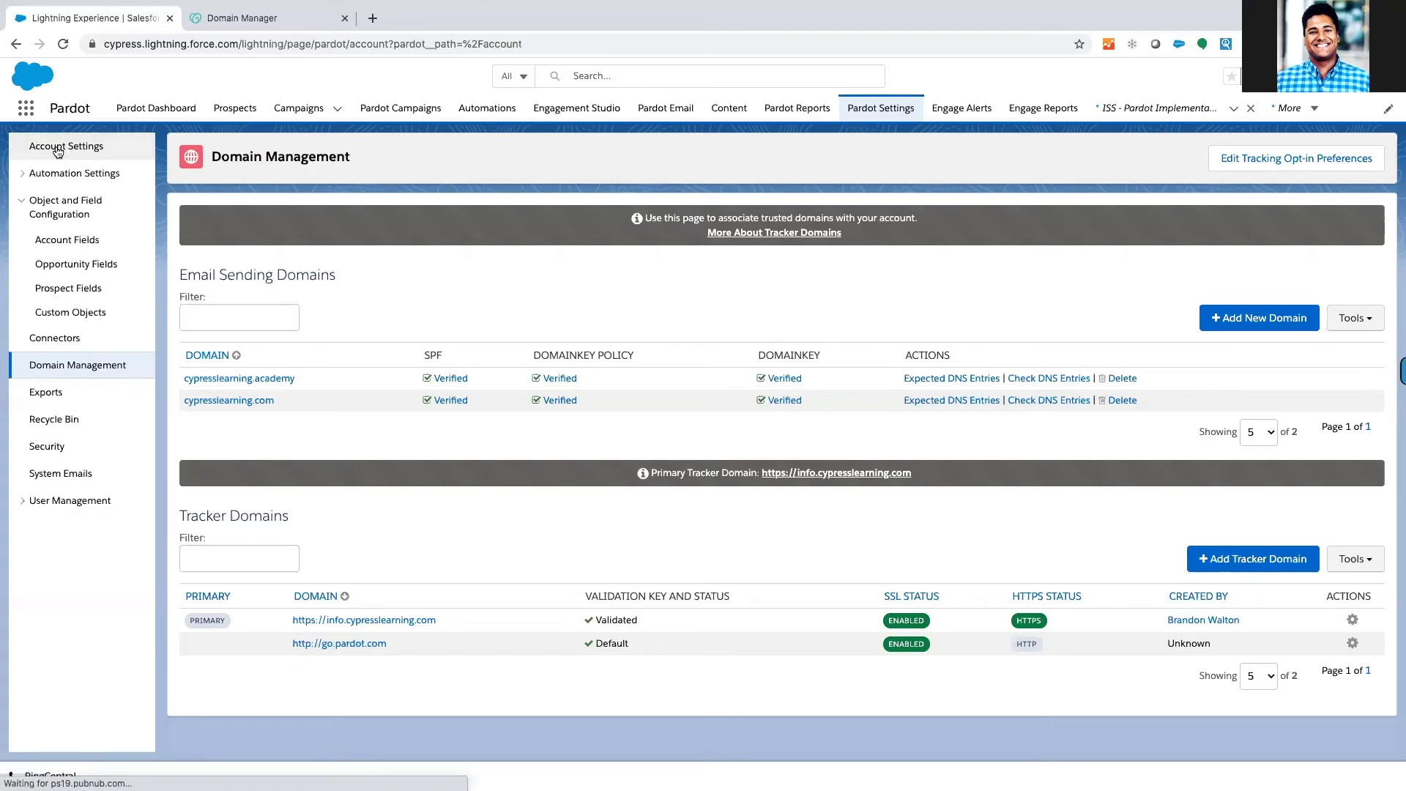
pyautogui.click(286, 219)
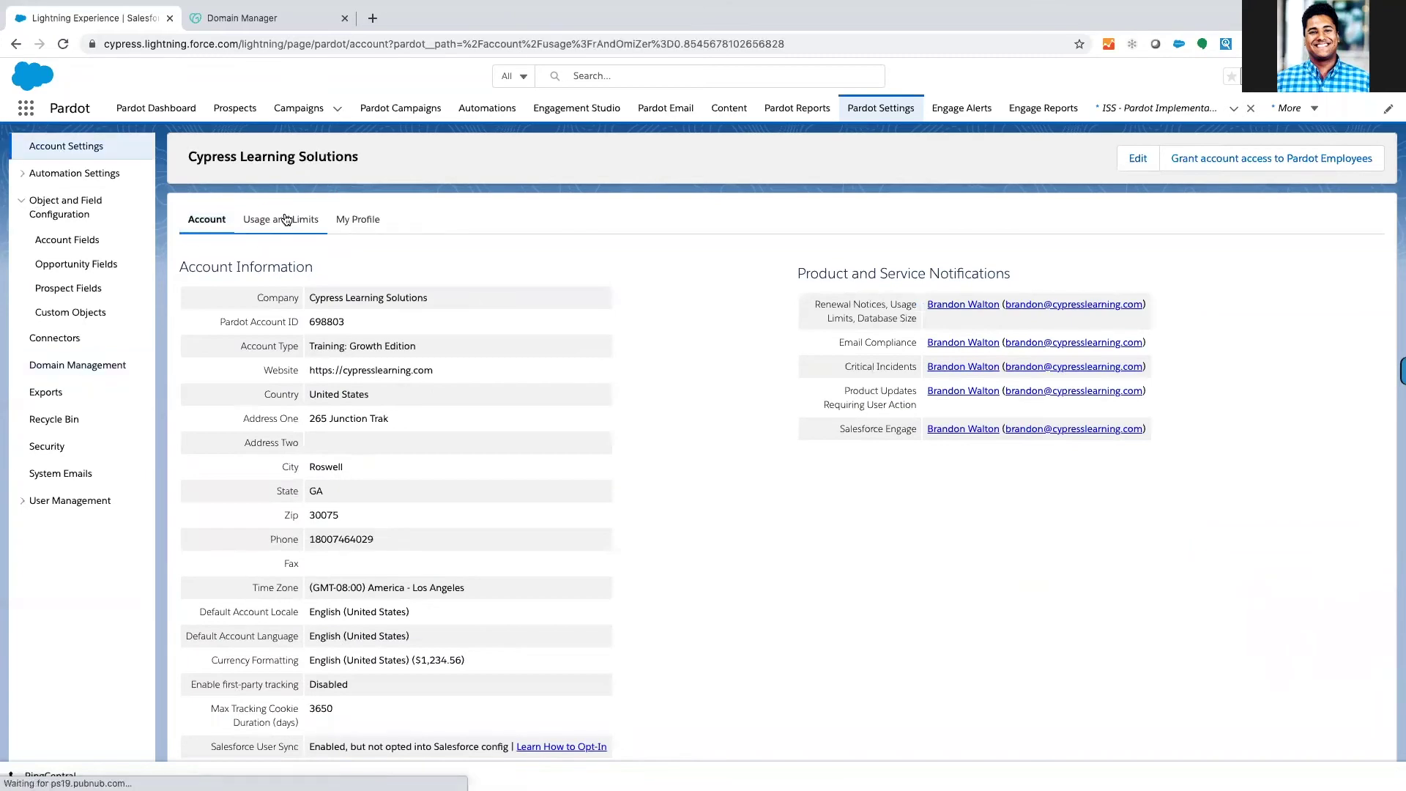
pyautogui.scroll(-1, 243, 407)
pyautogui.scroll(-5, 243, 407)
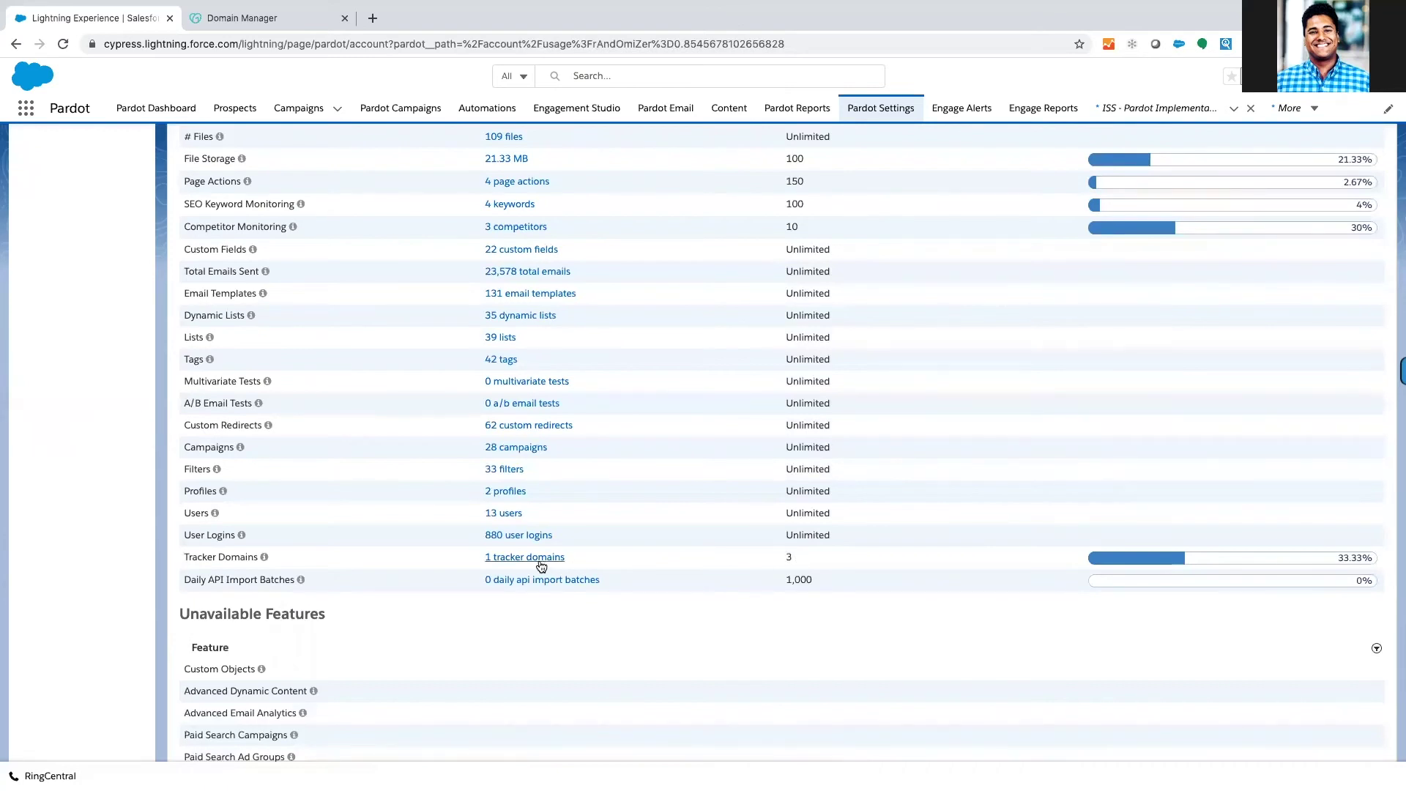
pyautogui.scroll(5, 402, 549)
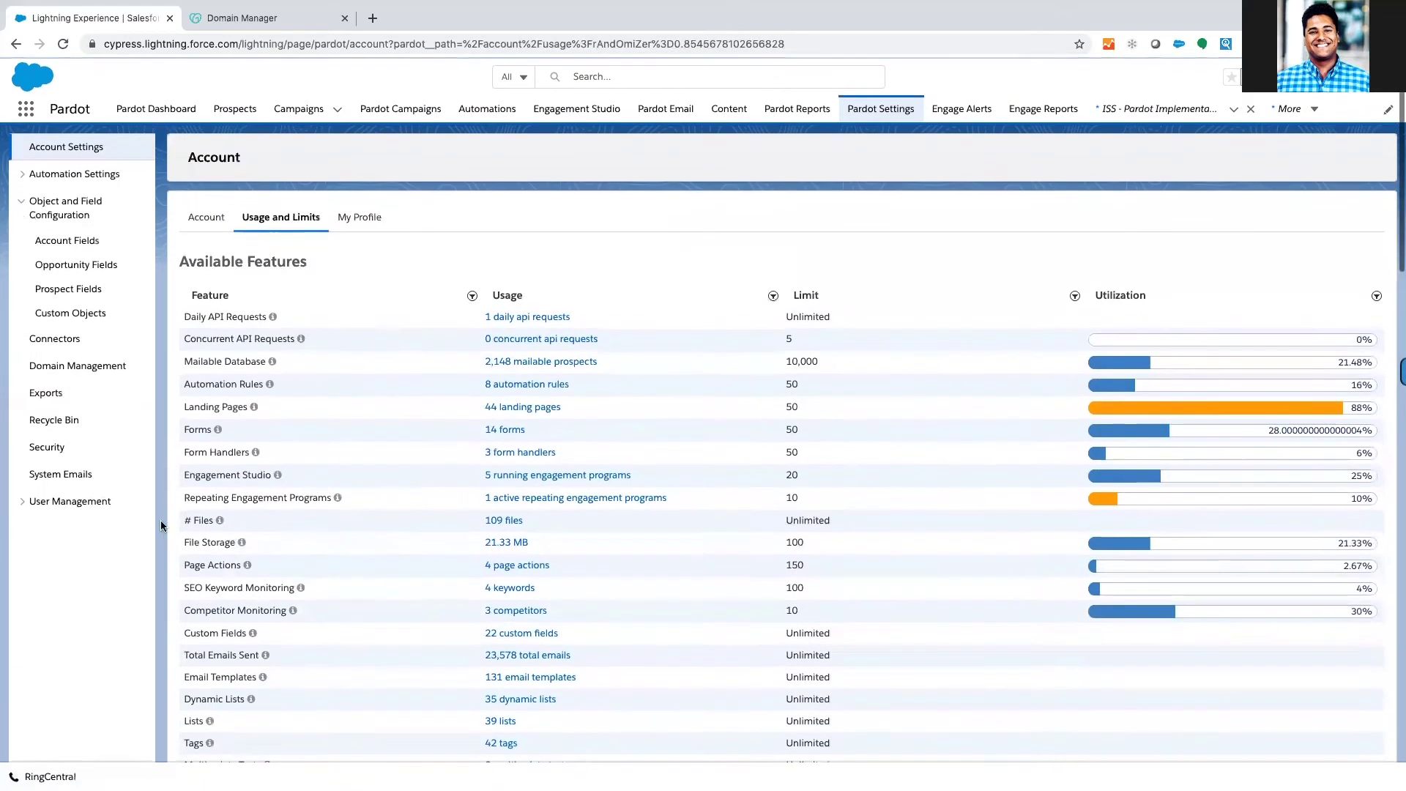
pyautogui.click(65, 368)
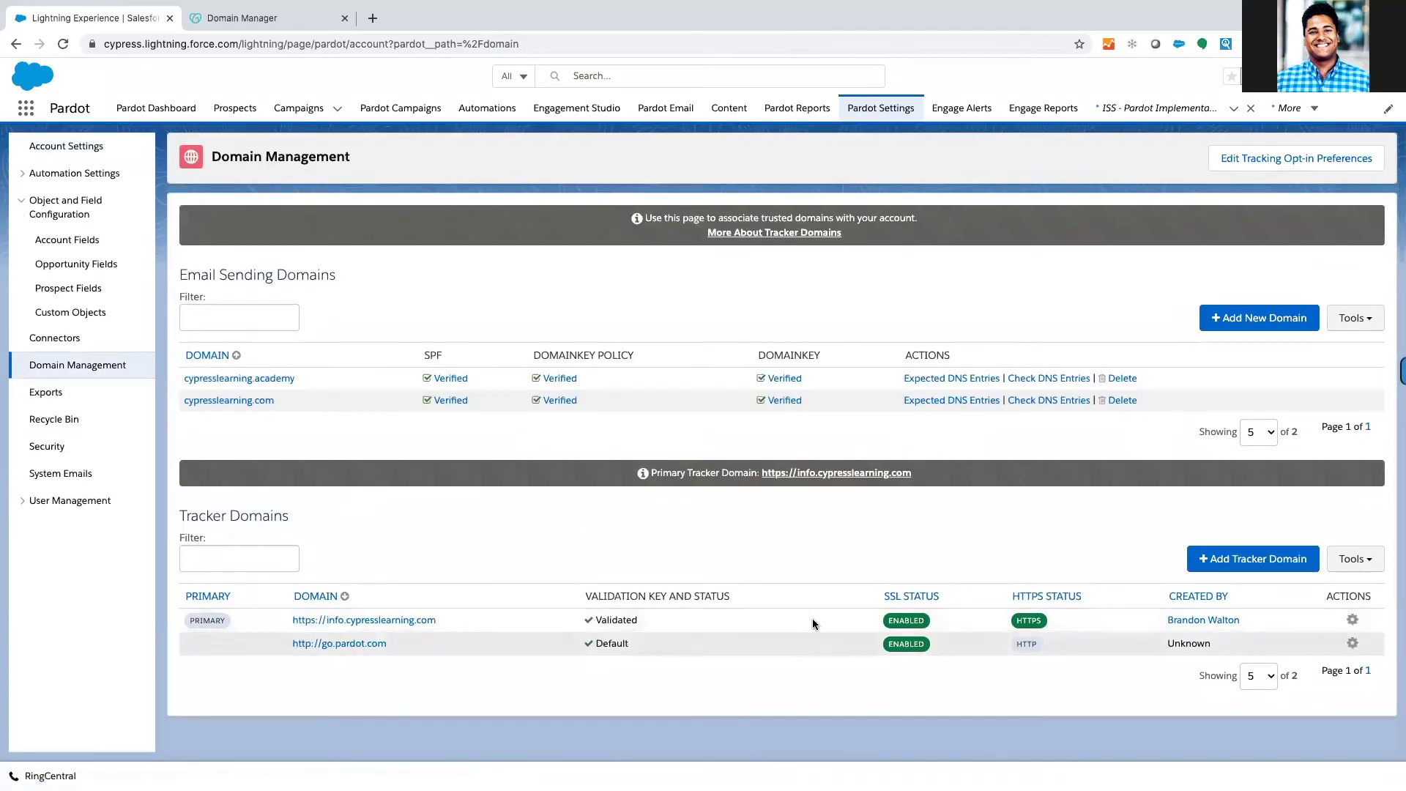
# Create the tracker domain go.cypresslearning.academy in Pardot and copy its validation key
pyautogui.click(1276, 558)
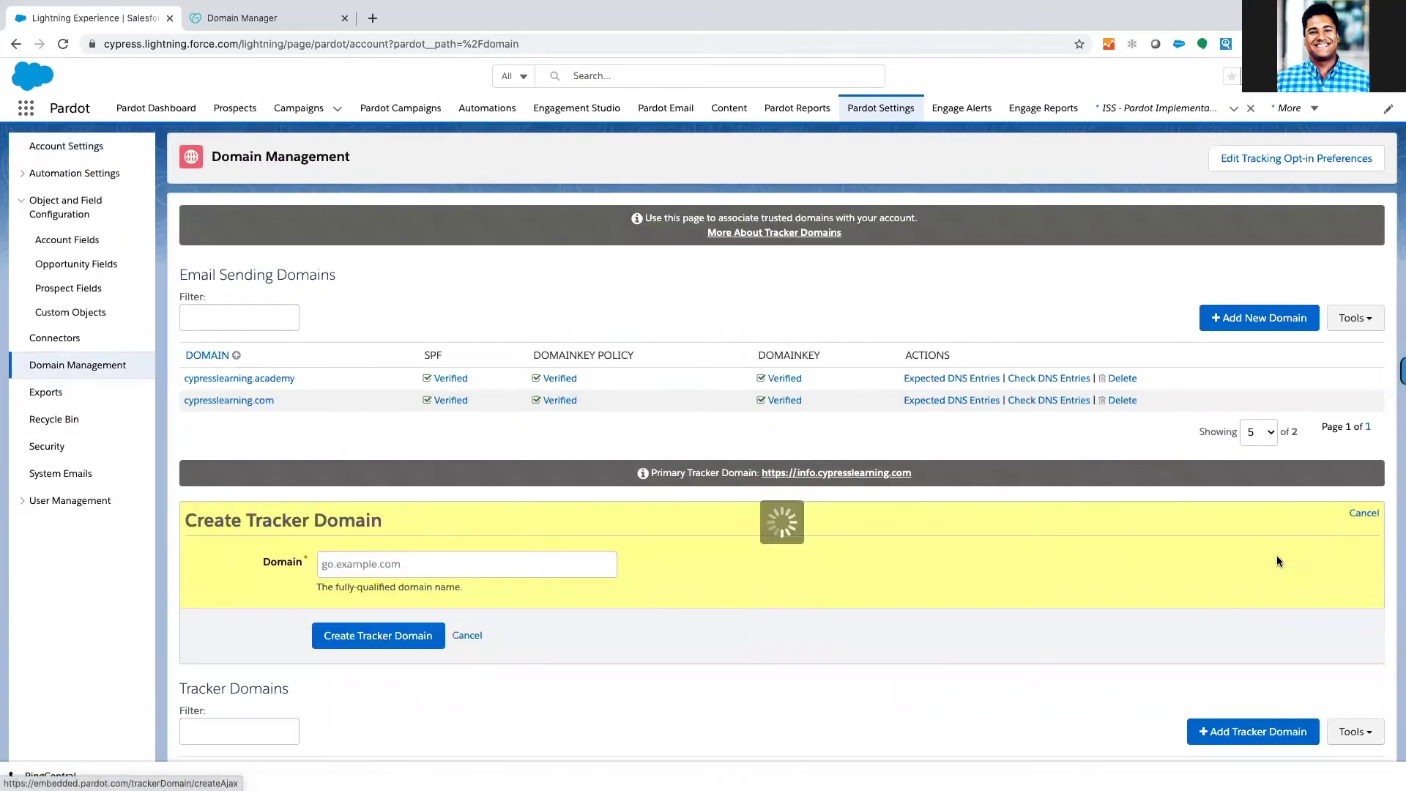
pyautogui.click(524, 562)
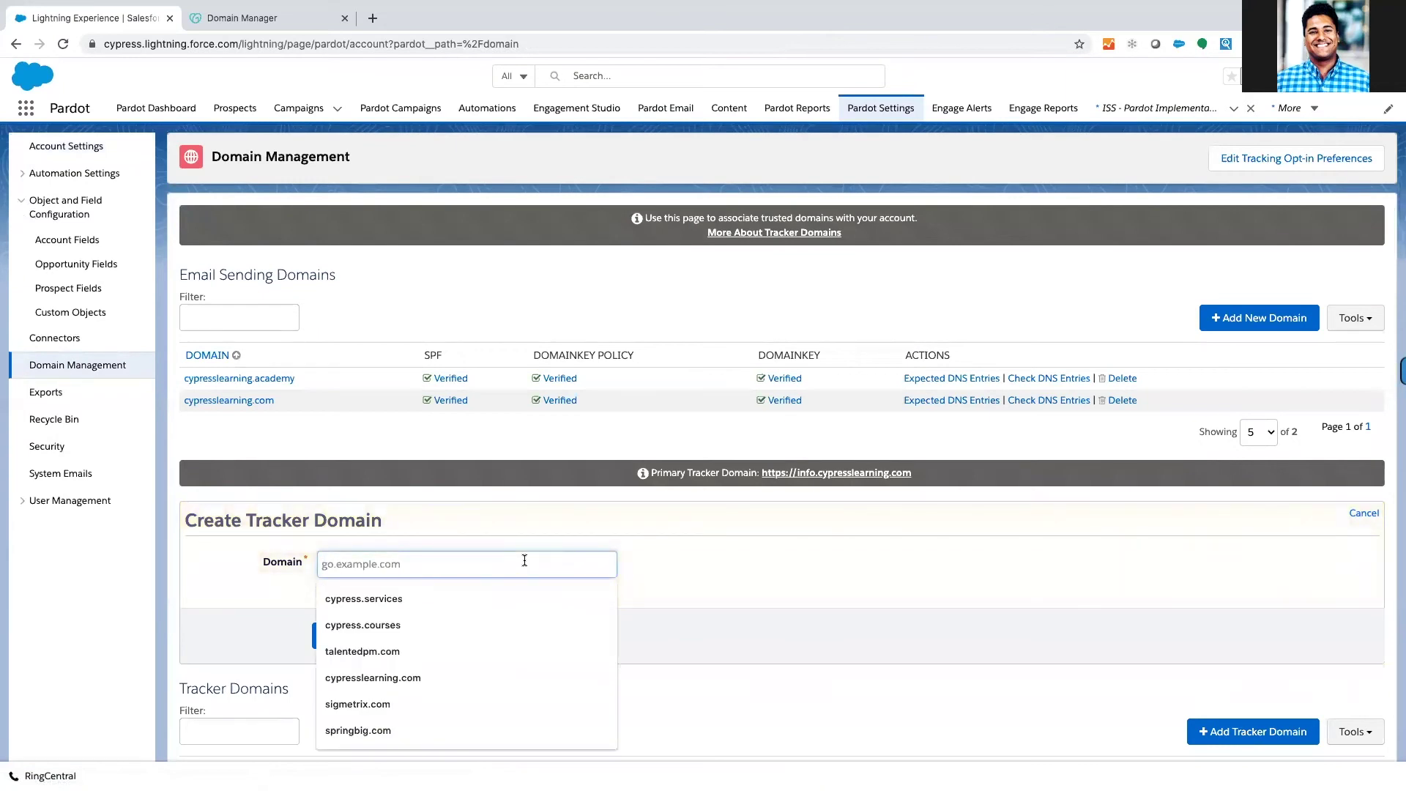
pyautogui.write('go.cypre')
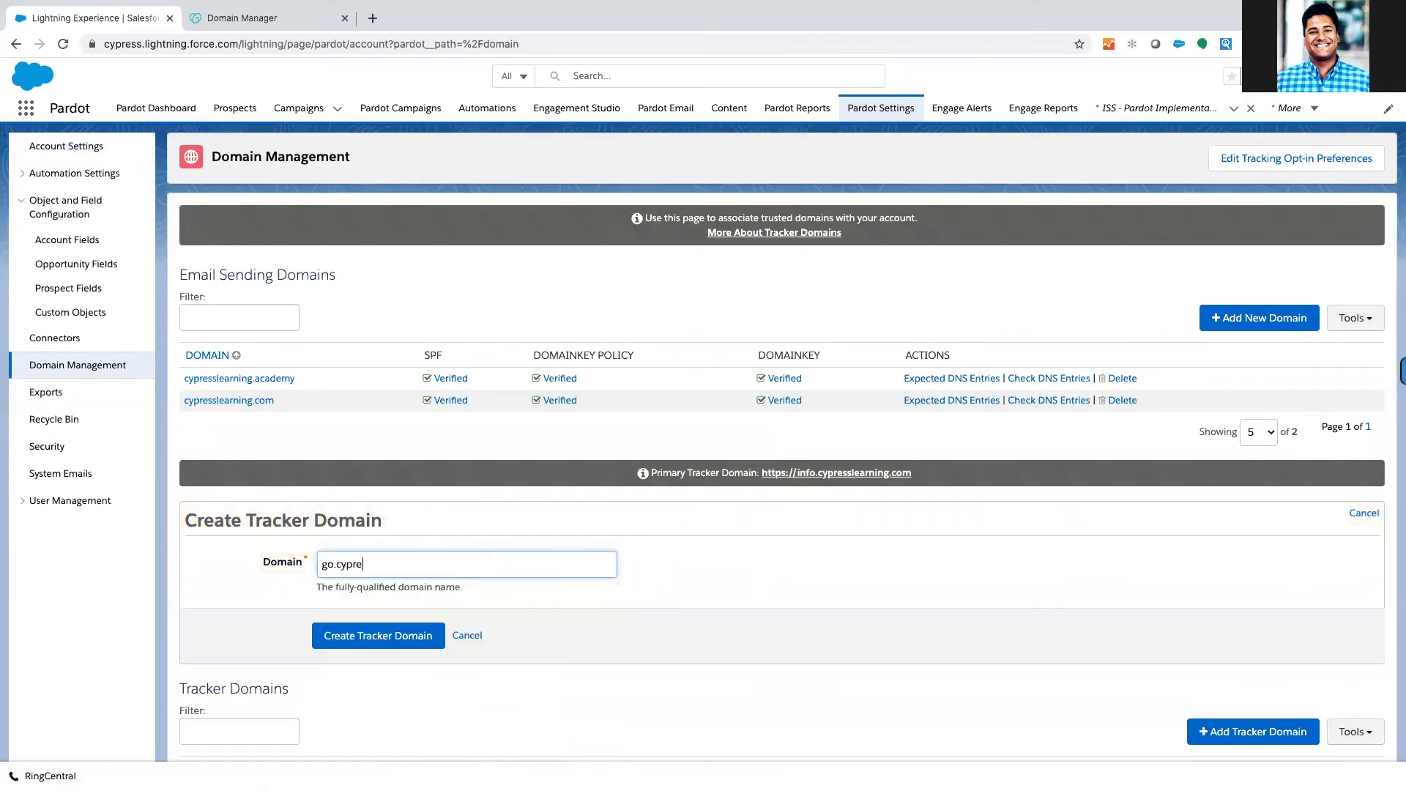
pyautogui.write('sslearning.academy')
pyautogui.click(405, 634)
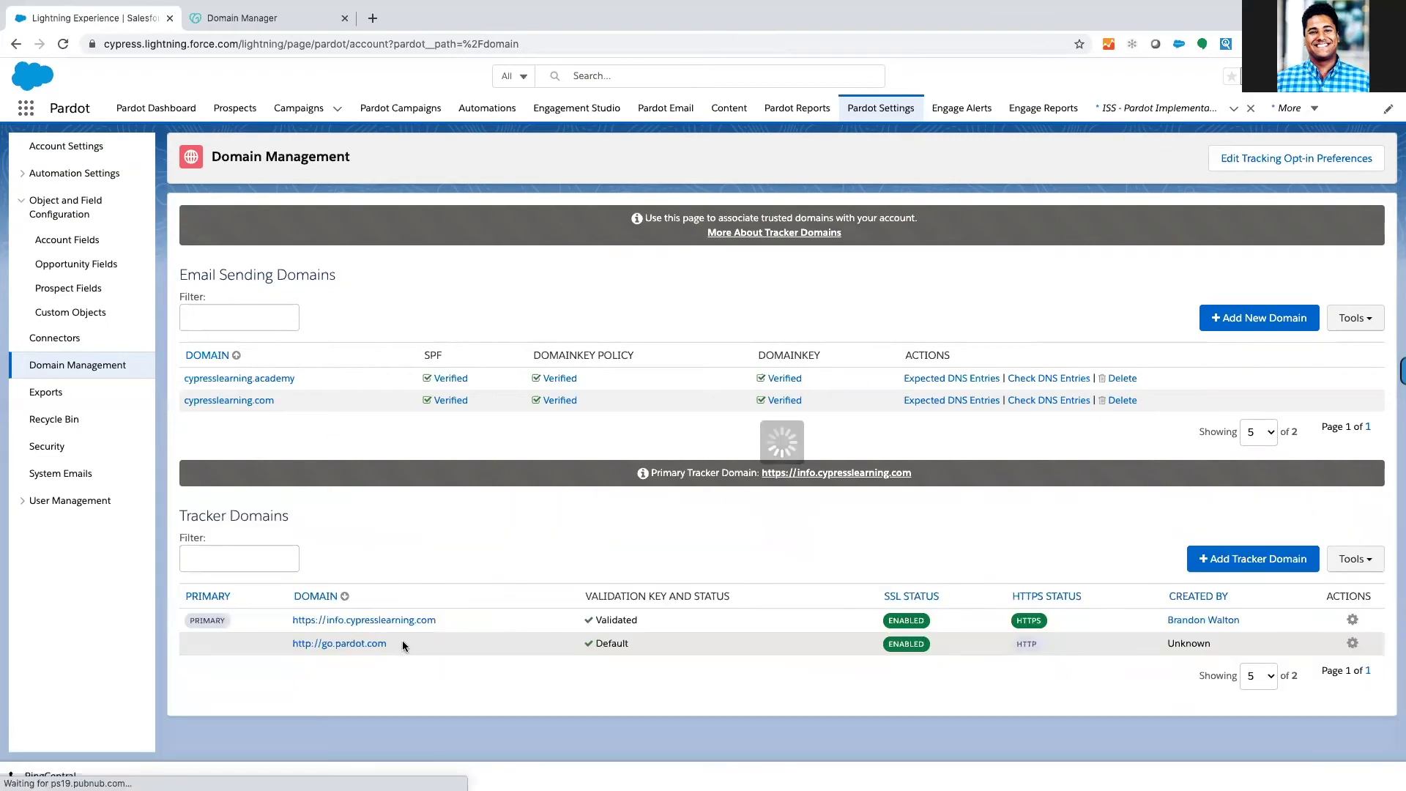
pyautogui.scroll(-1, 402, 645)
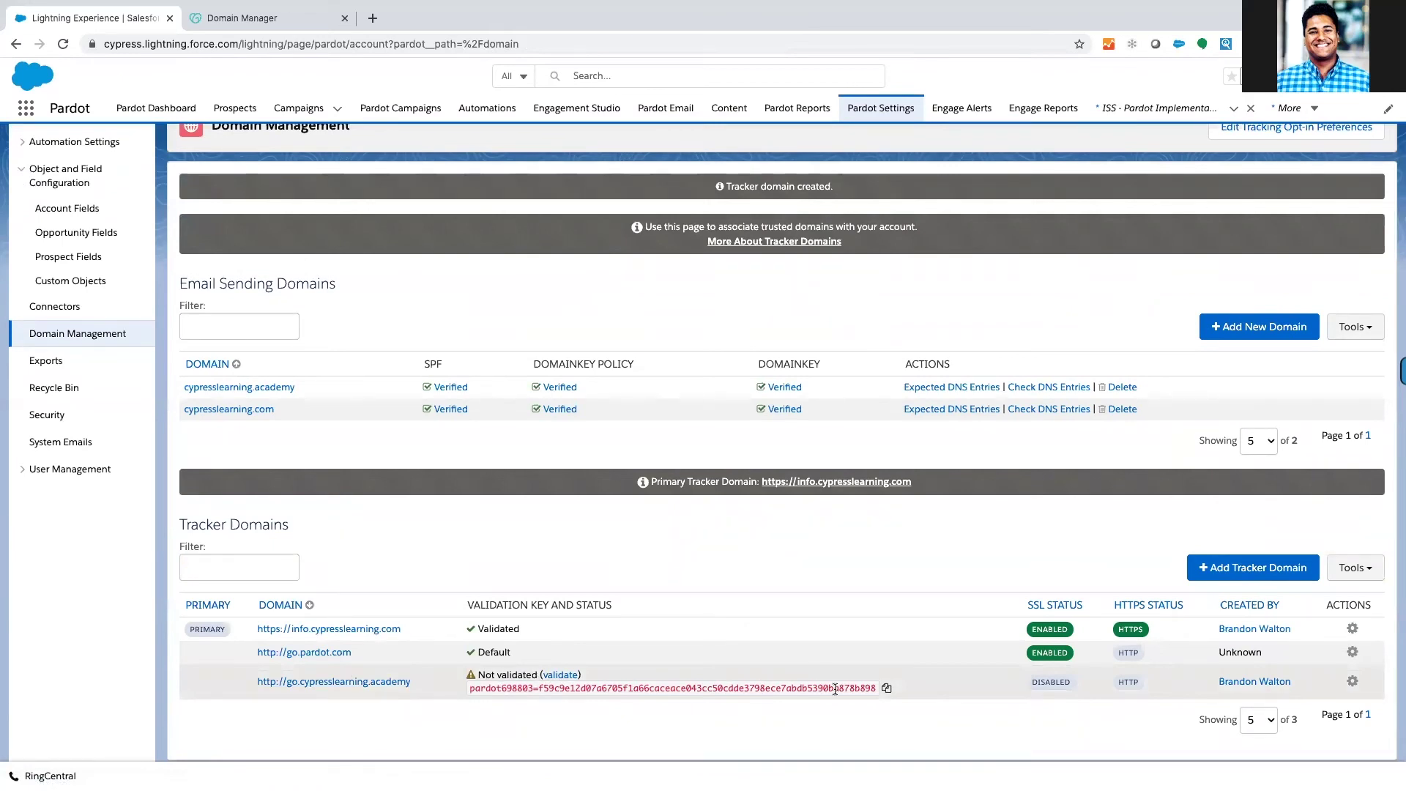
pyautogui.click(885, 690)
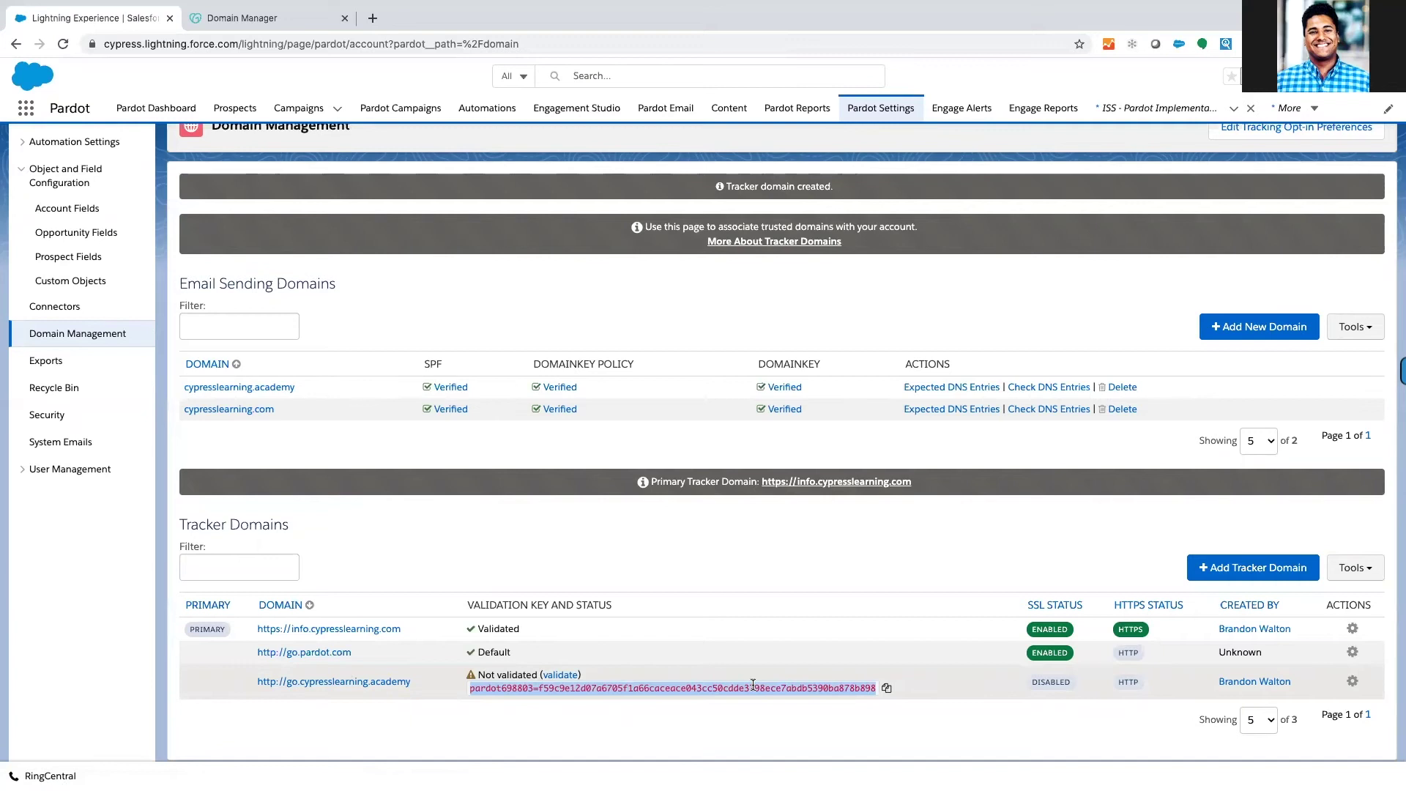
# In GoDaddy Domain Manager, start a new DNS record of type TXT
pyautogui.click(262, 18)
pyautogui.scroll(-2, 590, 421)
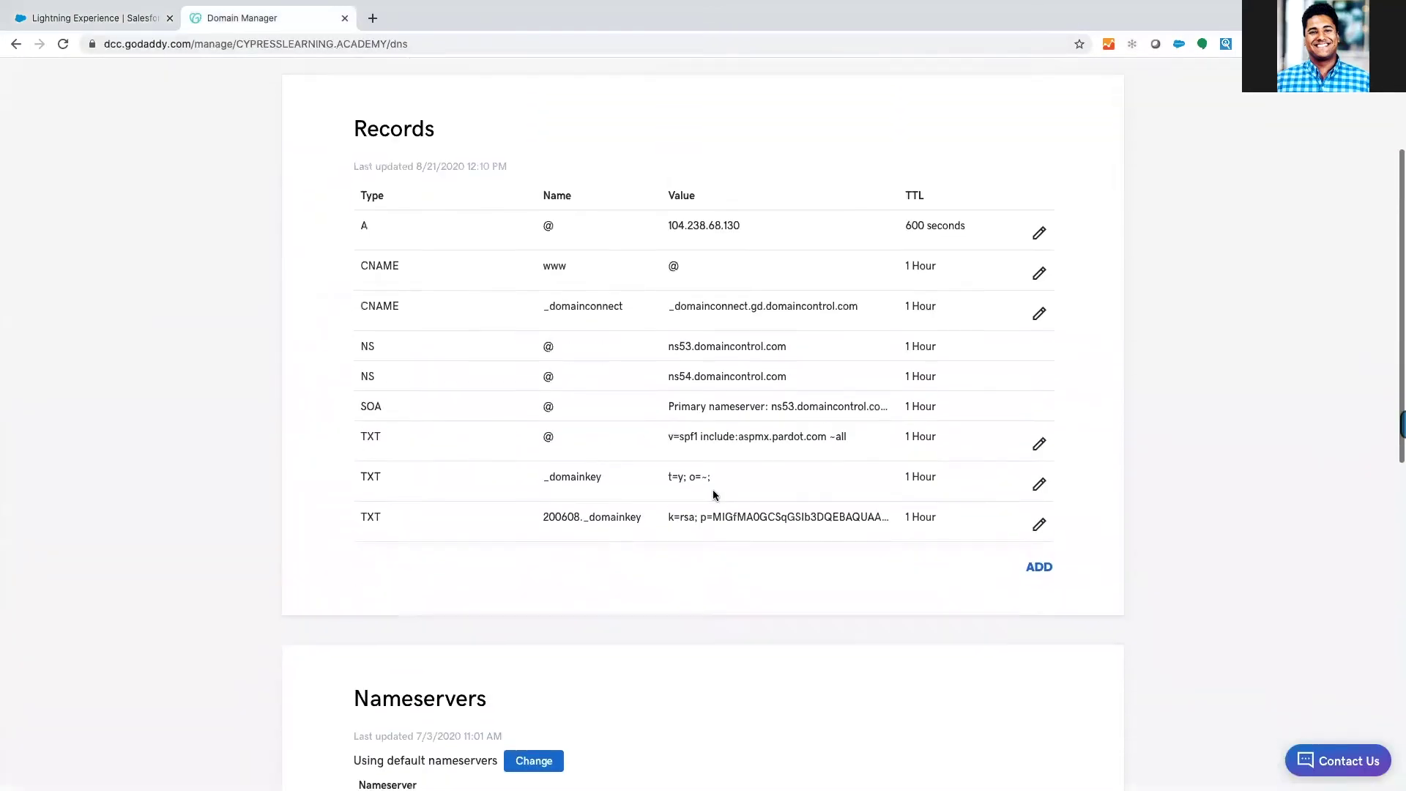
pyautogui.click(1040, 523)
pyautogui.click(566, 565)
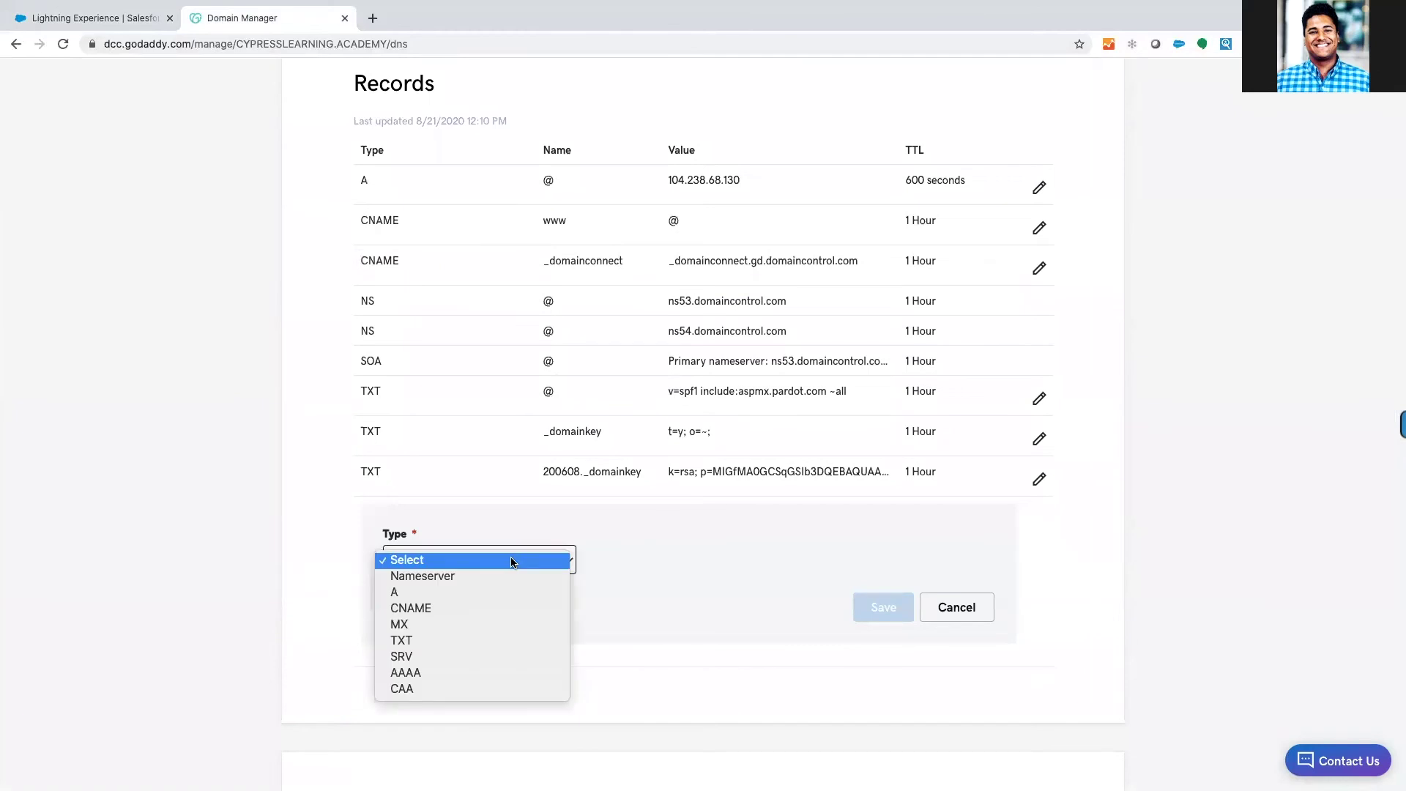
pyautogui.click(464, 642)
# Set the TXT record host to @, paste the Pardot validation key as its value, and save
pyautogui.click(671, 561)
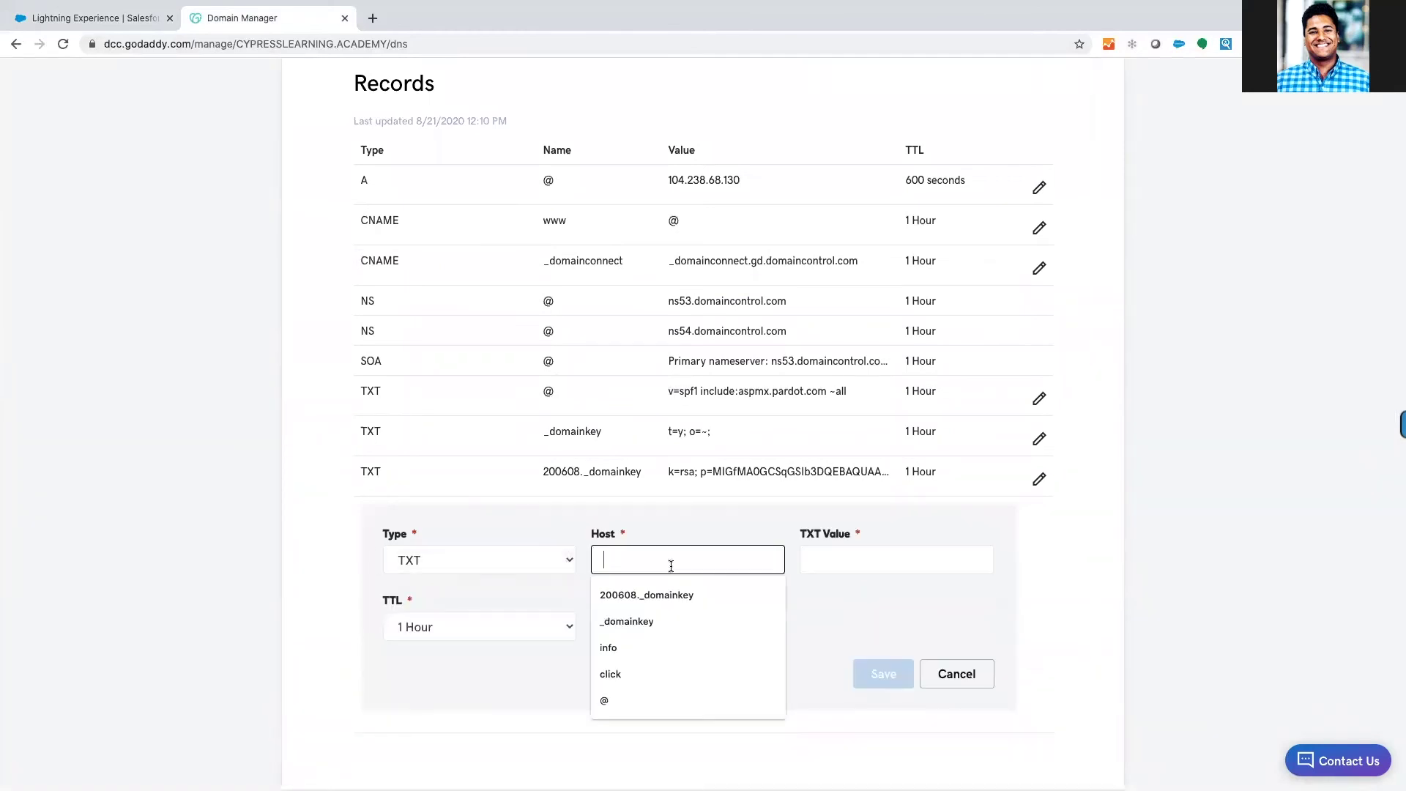
pyautogui.write('@')
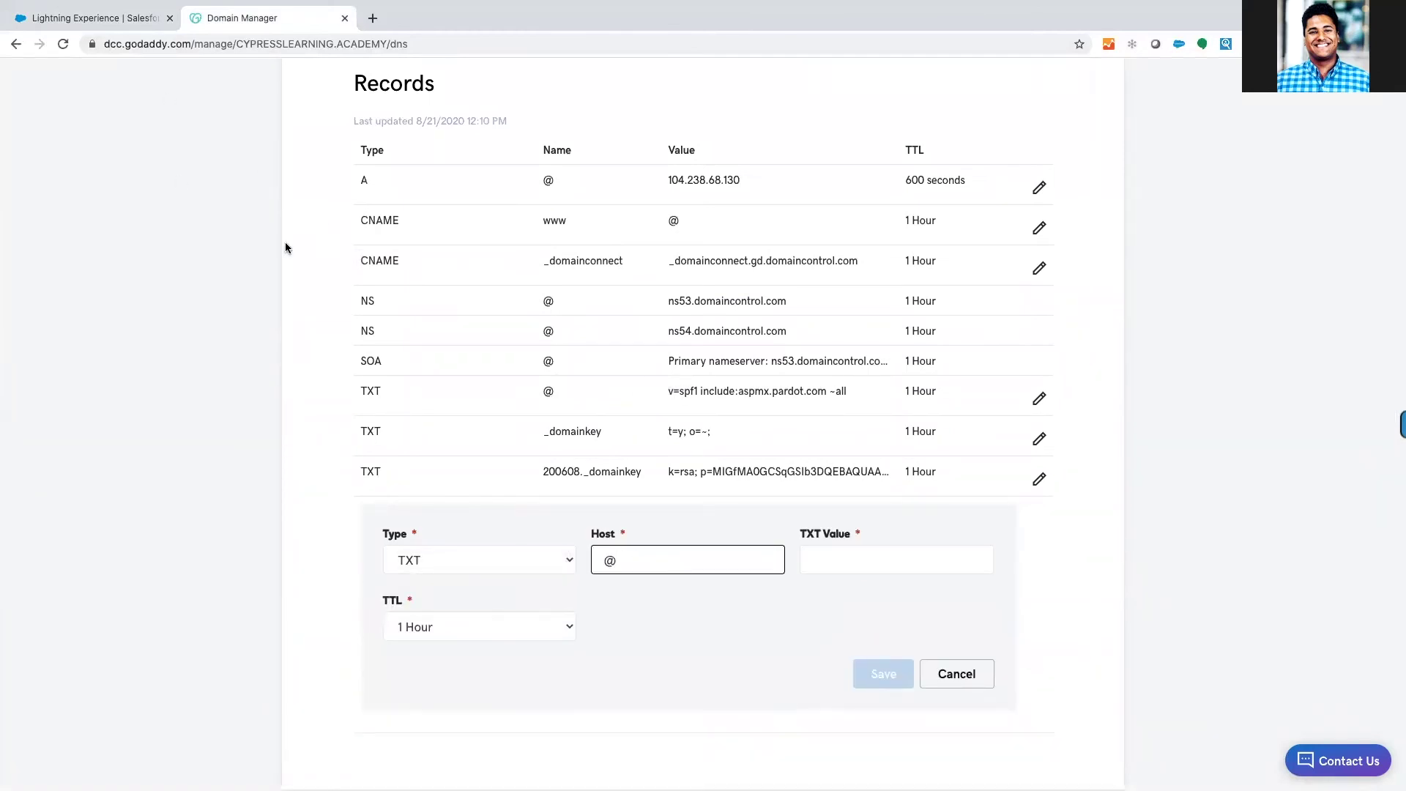
pyautogui.scroll(4, 432, 253)
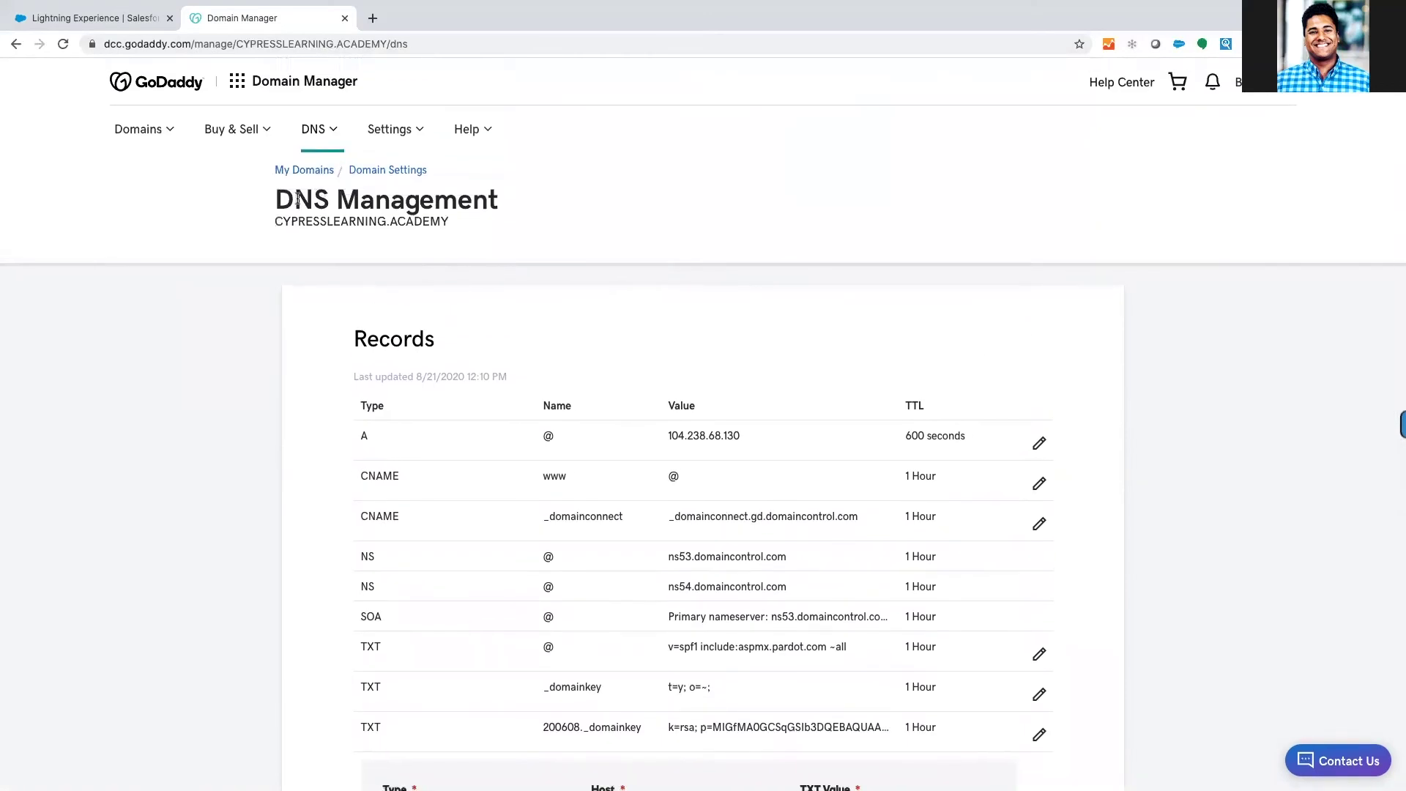
pyautogui.scroll(-2, 334, 212)
pyautogui.scroll(-4, 336, 218)
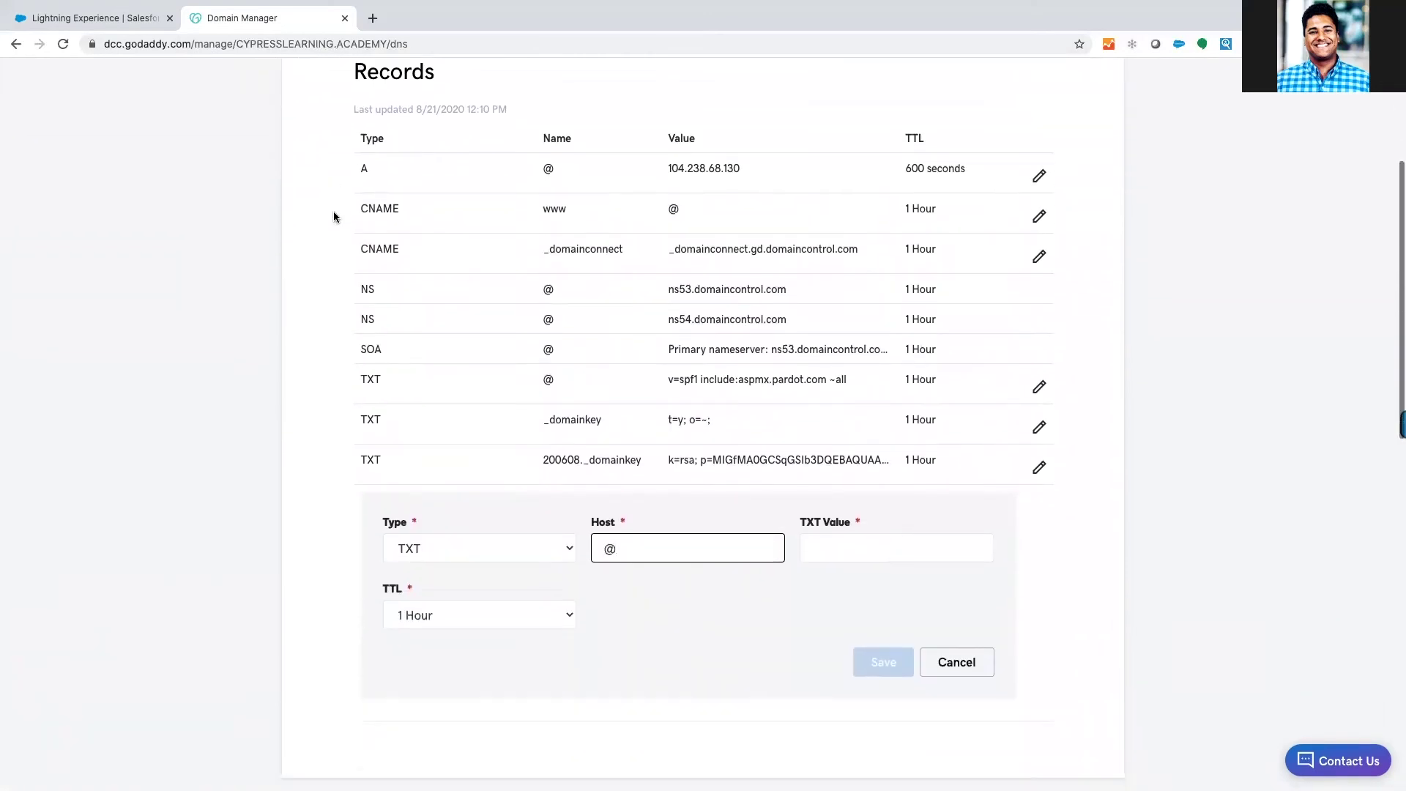
pyautogui.click(849, 452)
pyautogui.hotkey('ctrl', 'v')
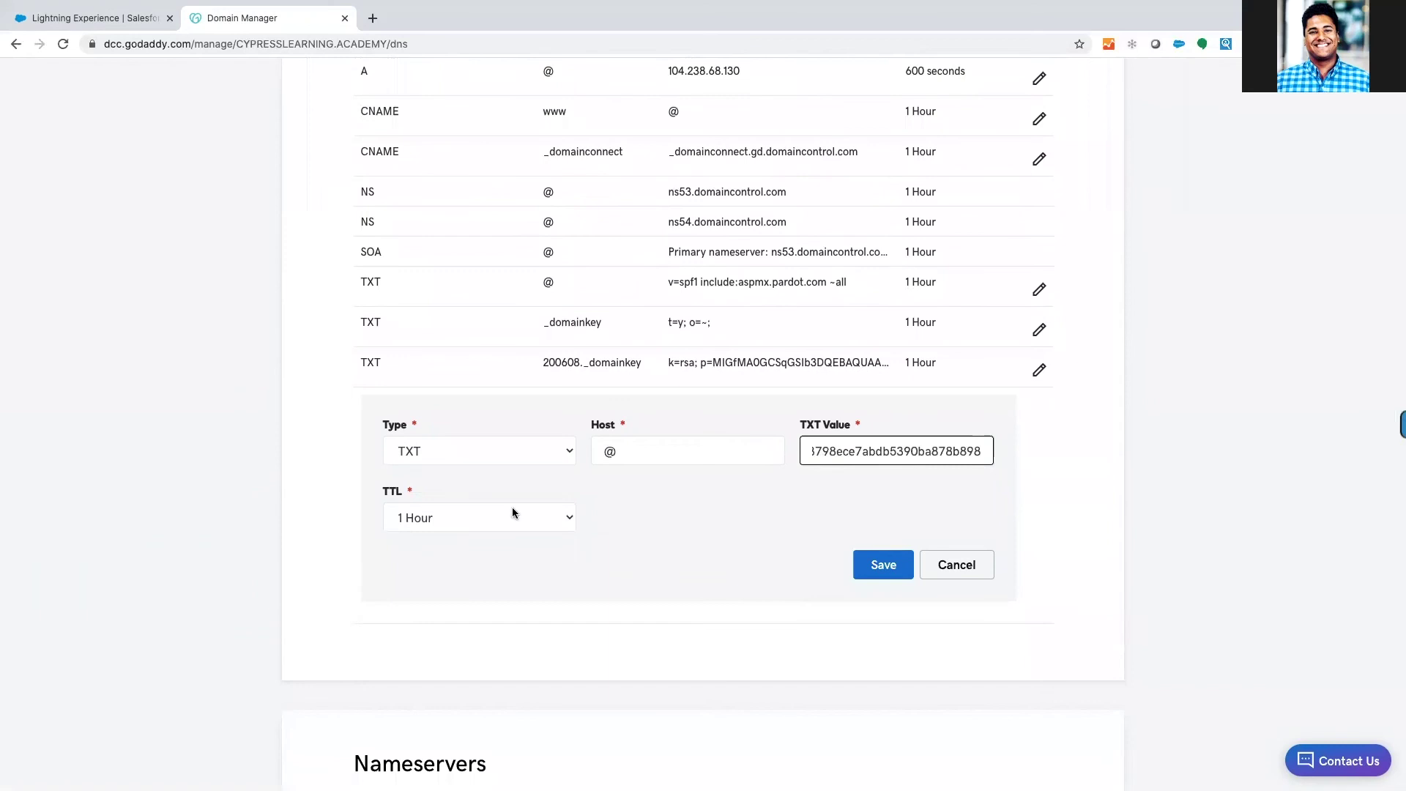
pyautogui.click(866, 564)
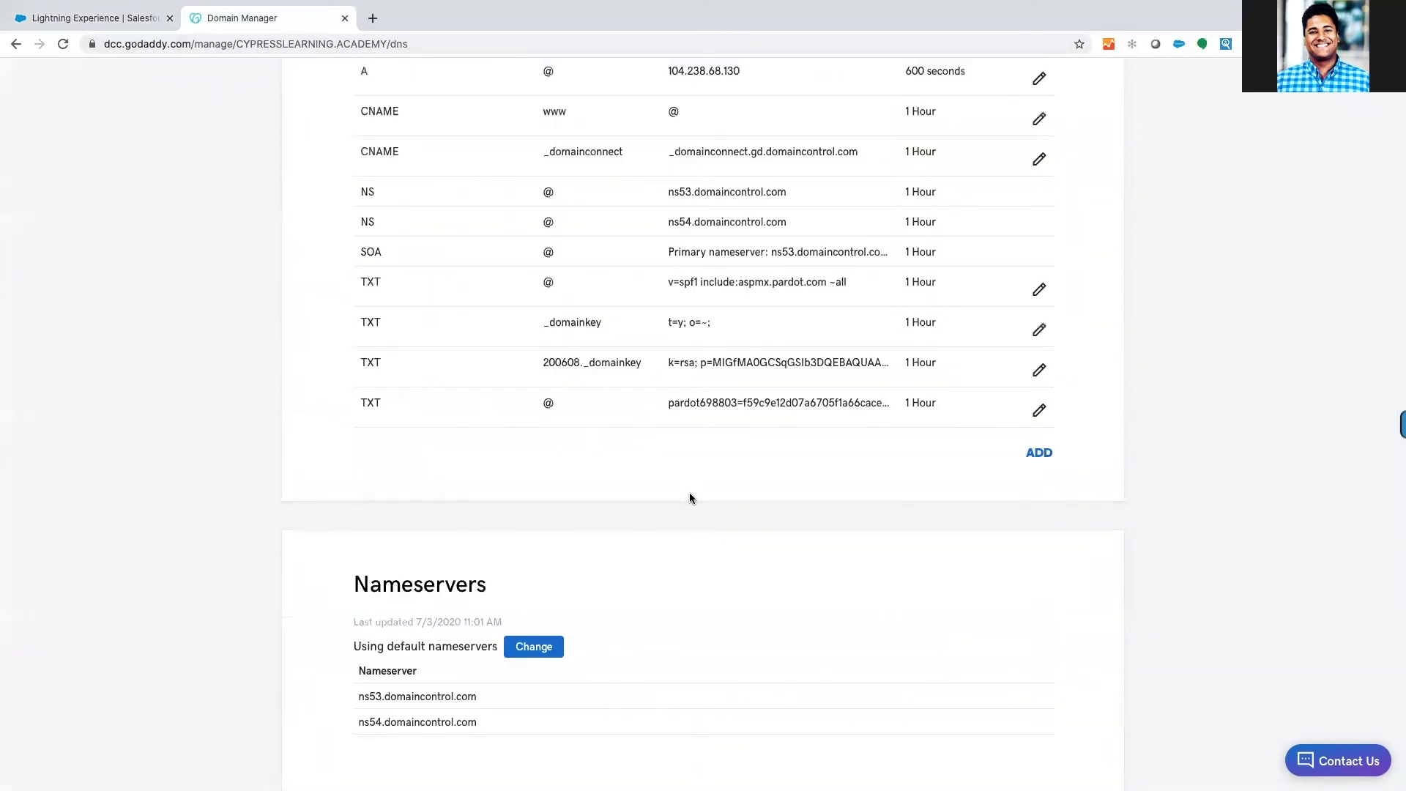
# Create a CNAME DNS record with host go pointing to go.pardot.com
pyautogui.click(1037, 458)
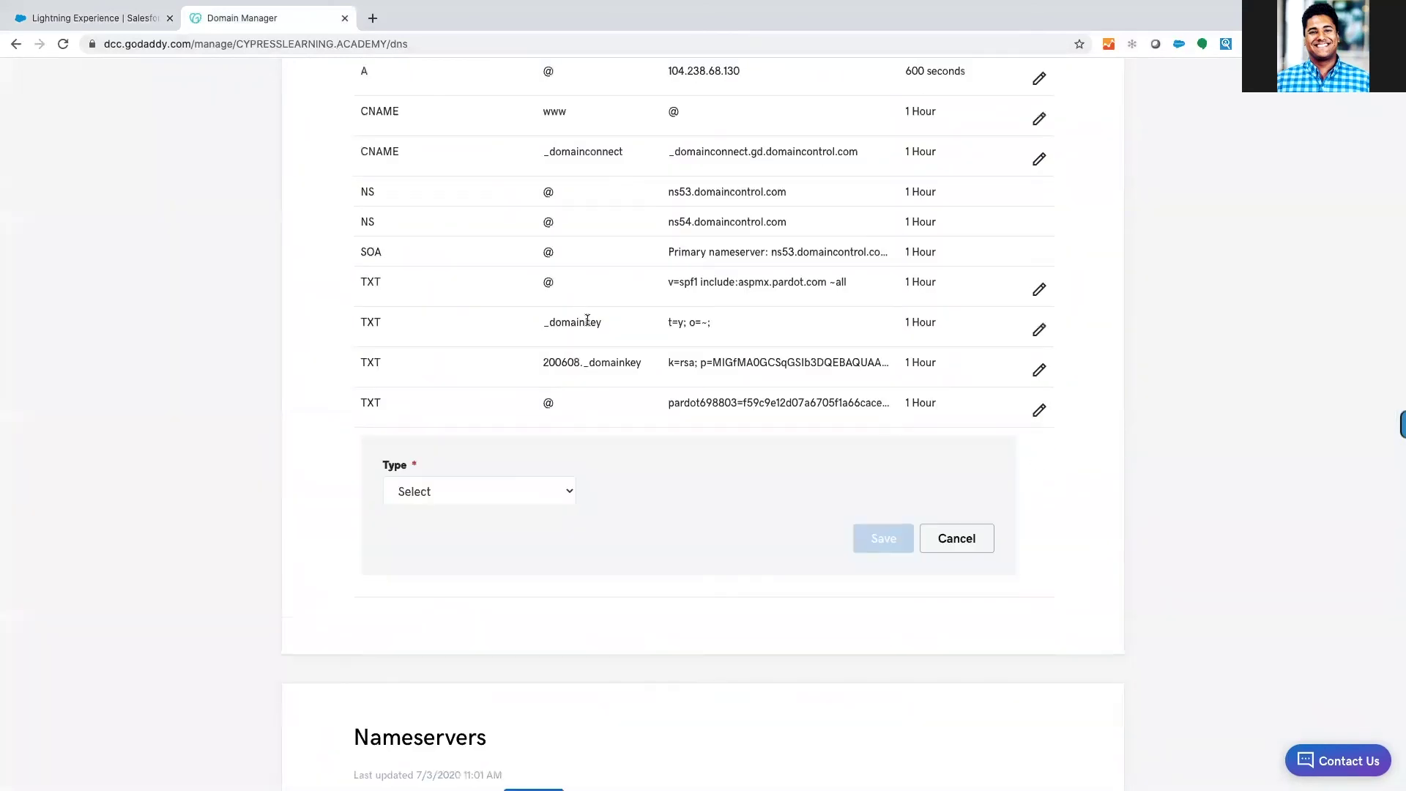
pyautogui.click(95, 17)
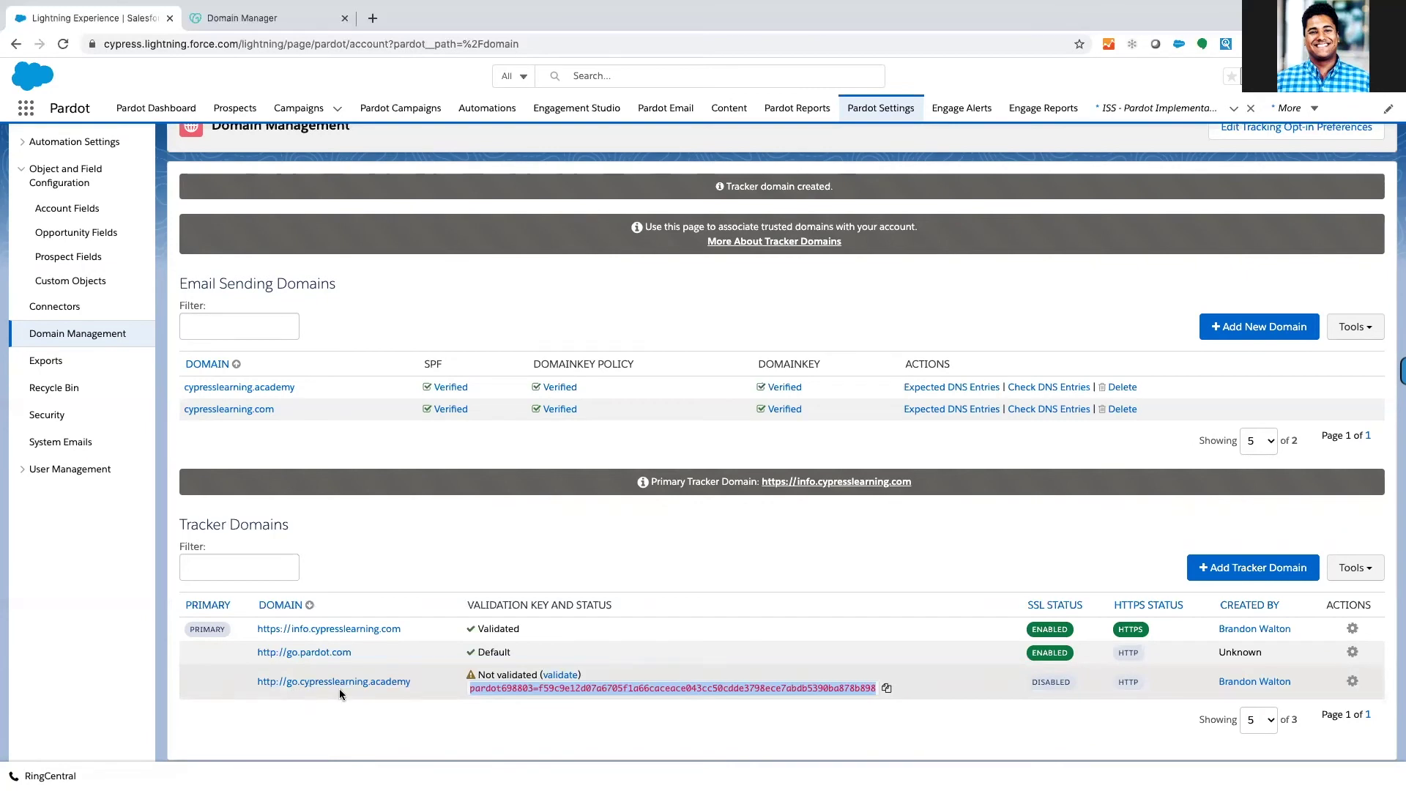
pyautogui.click(261, 21)
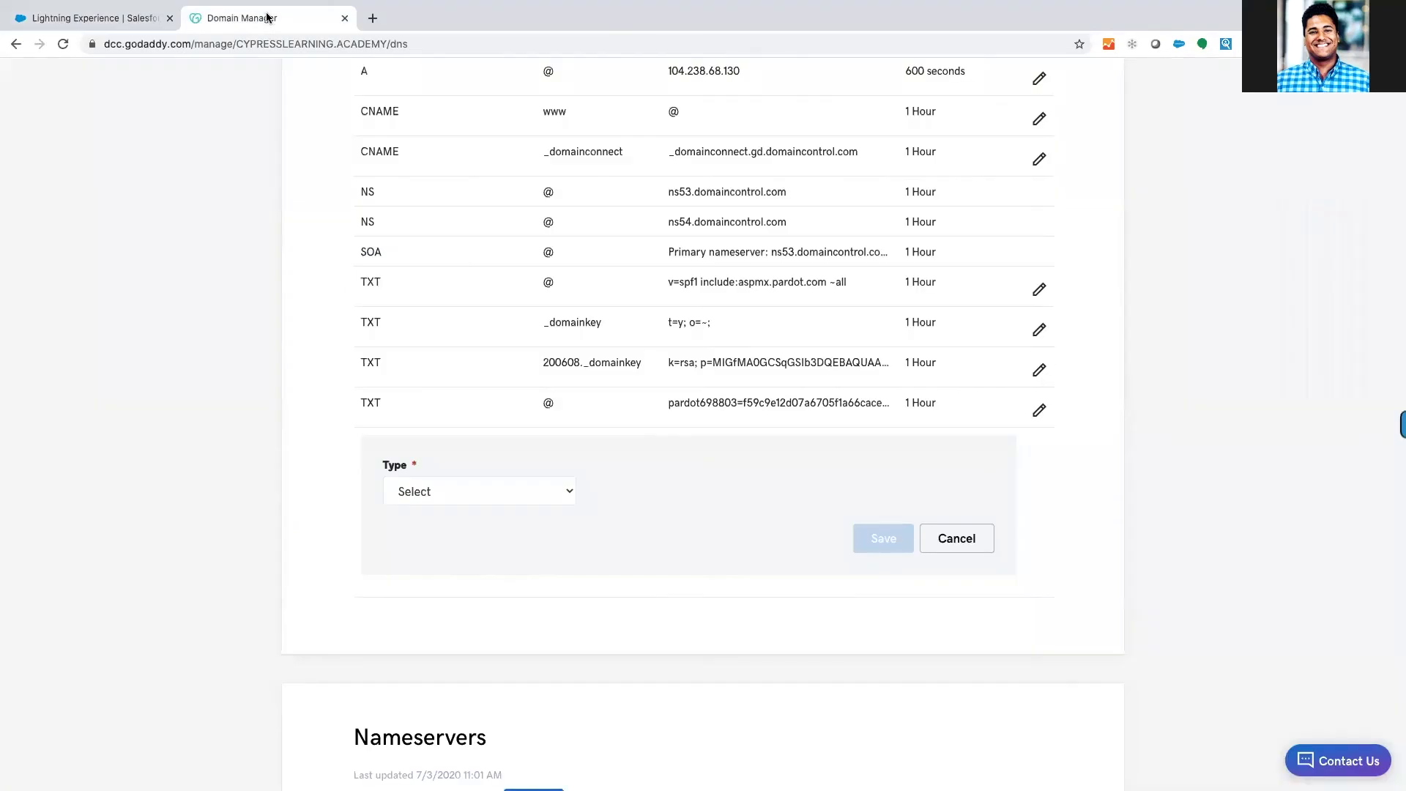
pyautogui.click(433, 490)
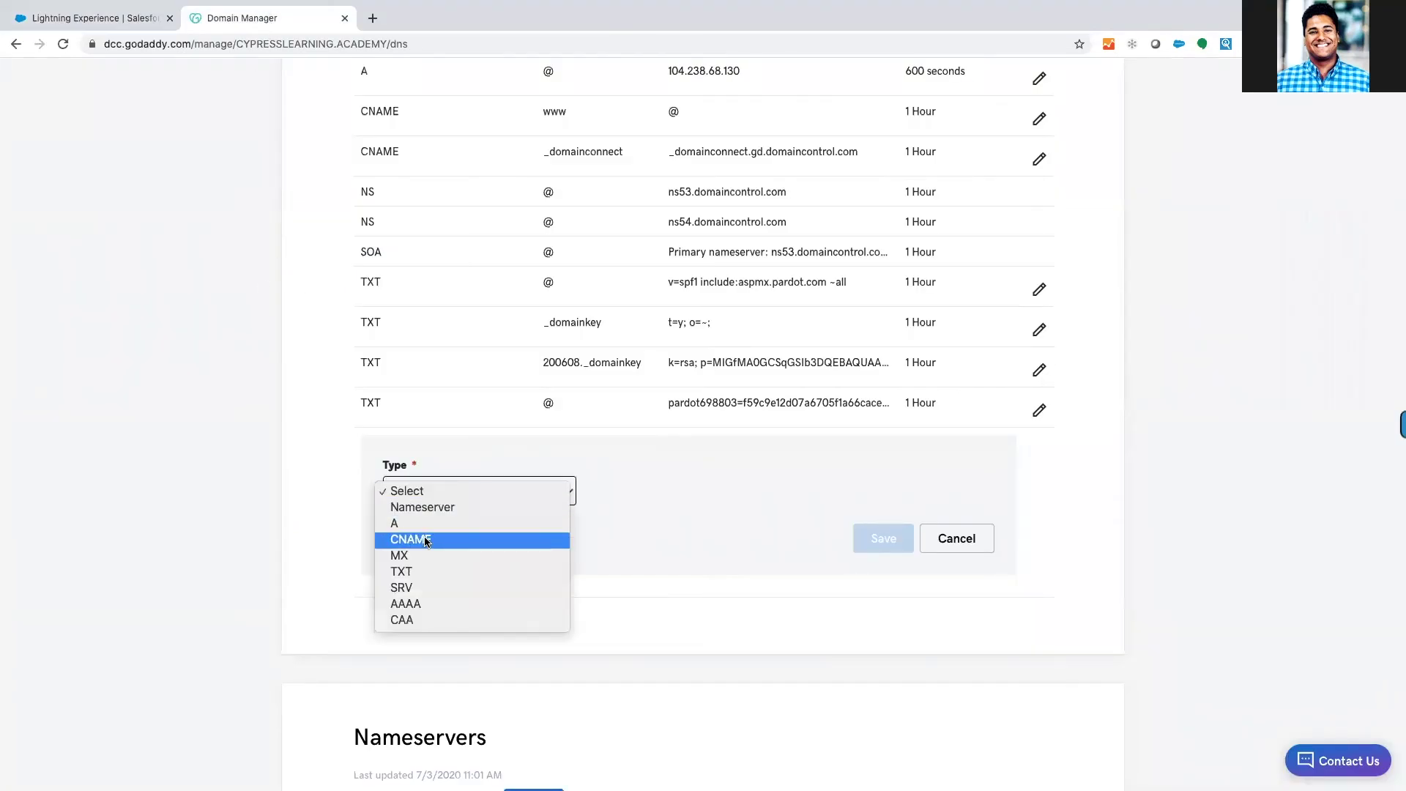
pyautogui.click(388, 539)
pyautogui.click(641, 497)
pyautogui.write('g')
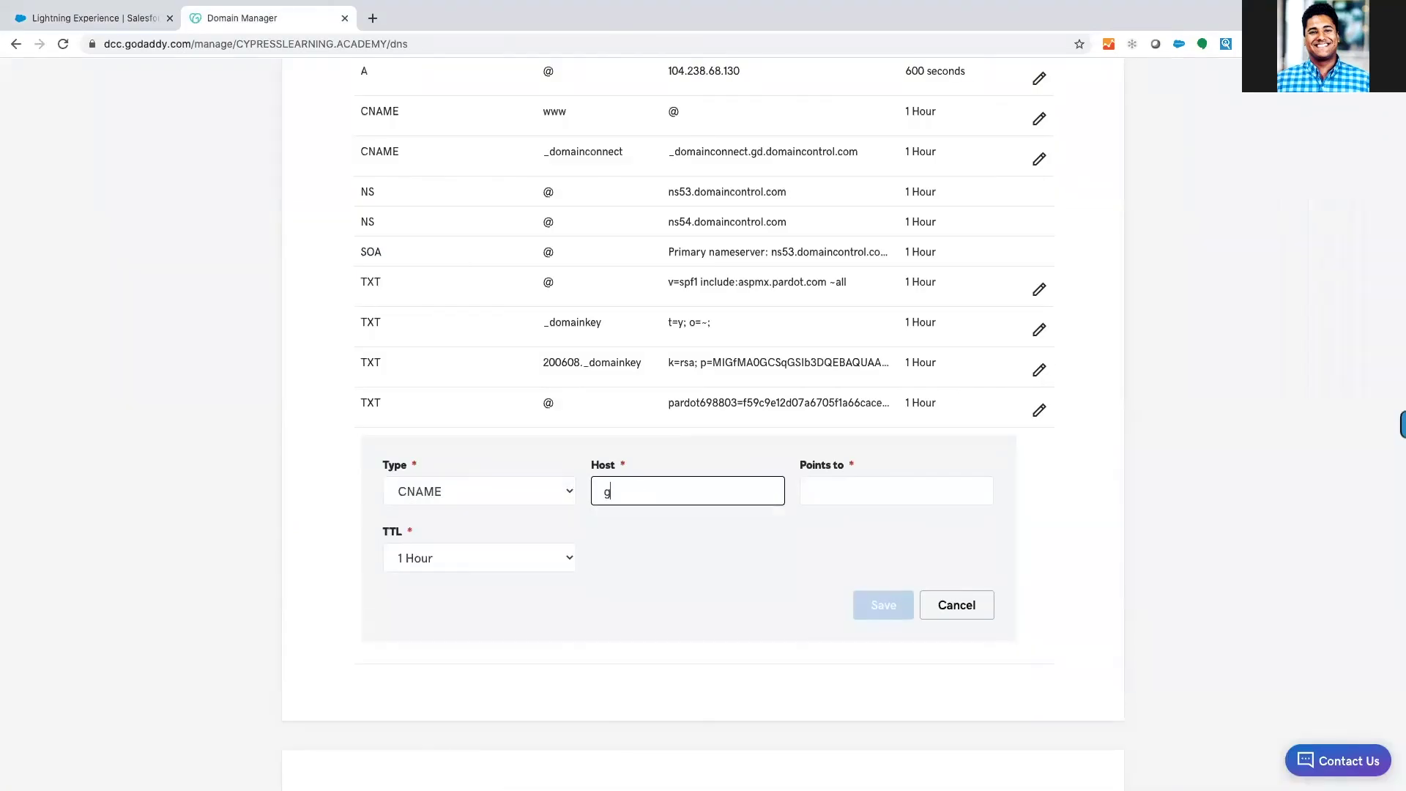
pyautogui.write('o')
pyautogui.click(852, 492)
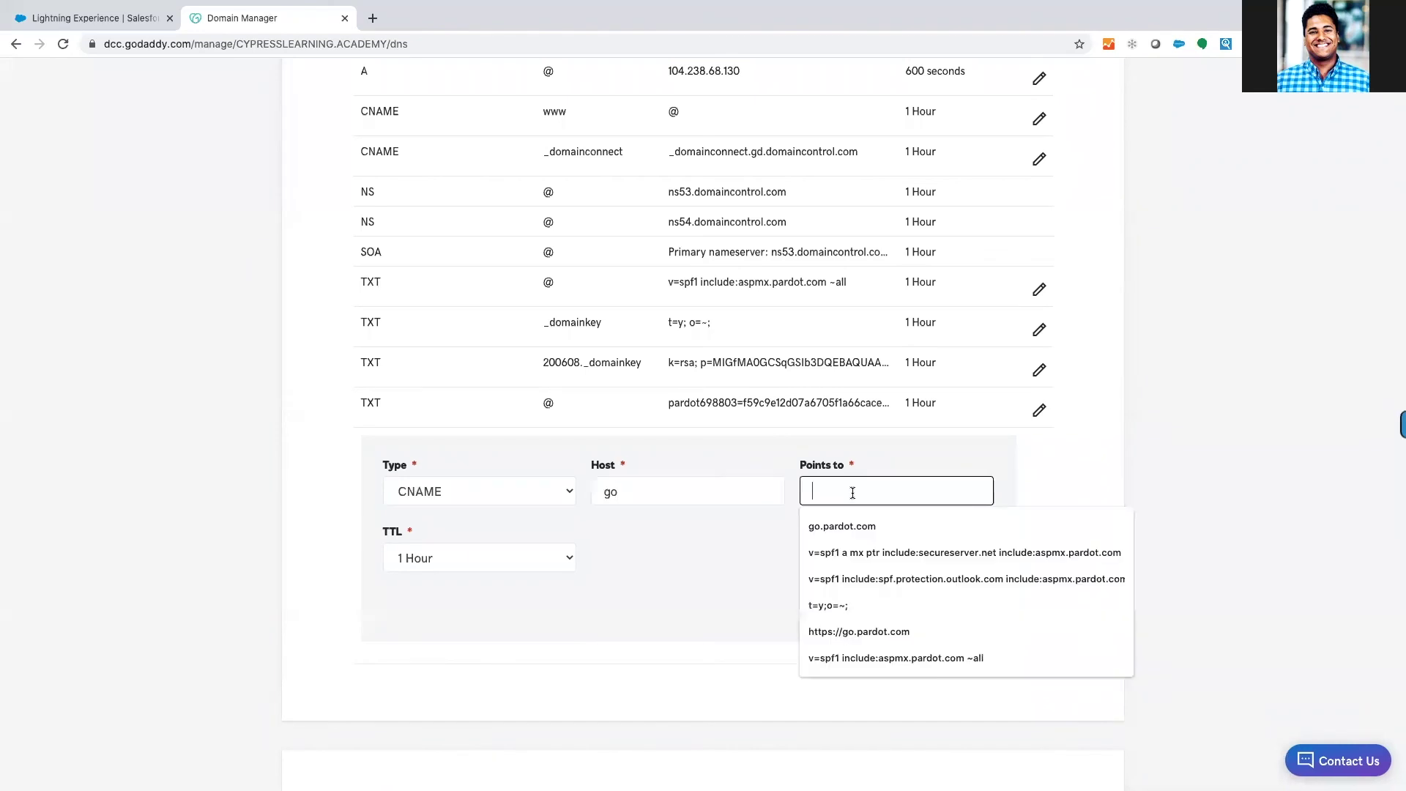
pyautogui.write('go.pardot.com')
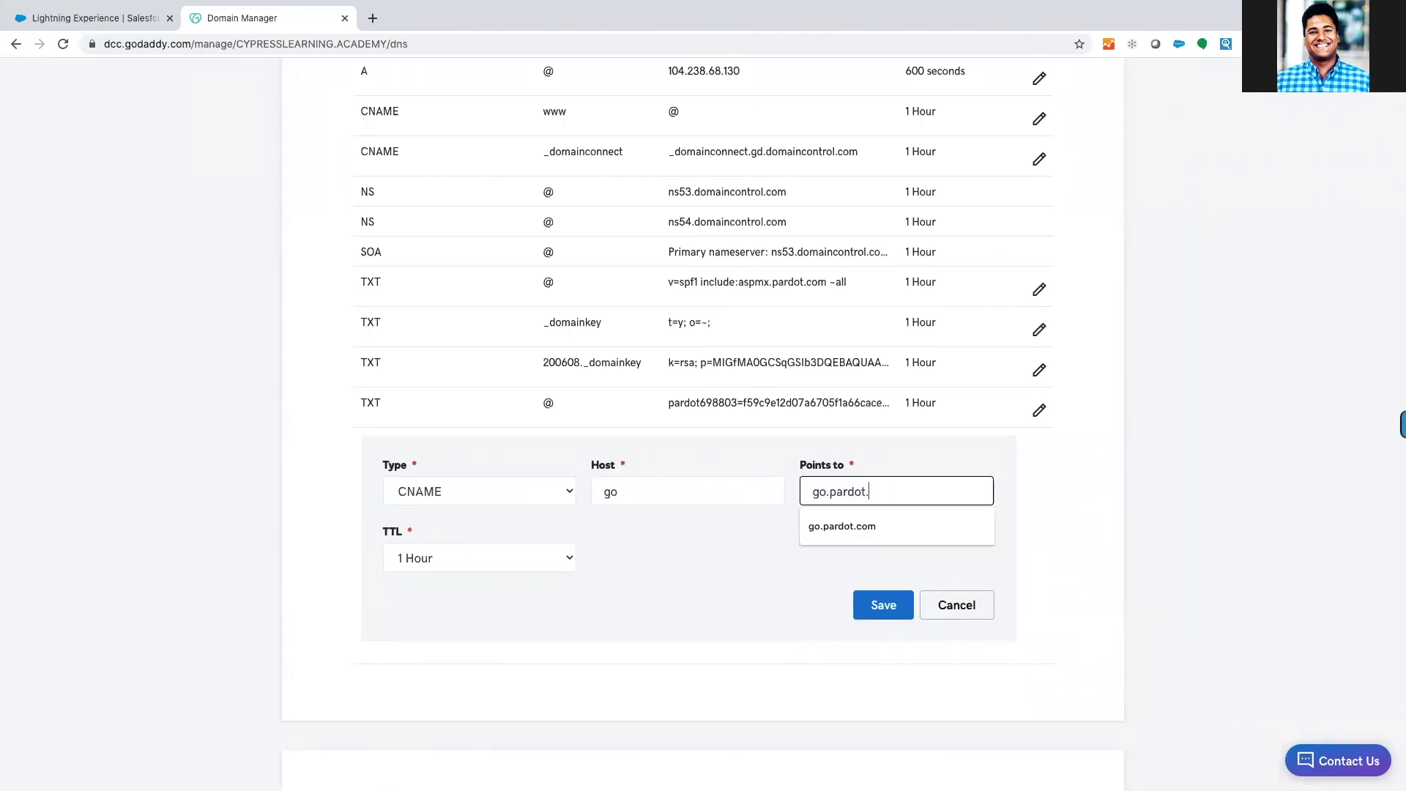
pyautogui.click(879, 605)
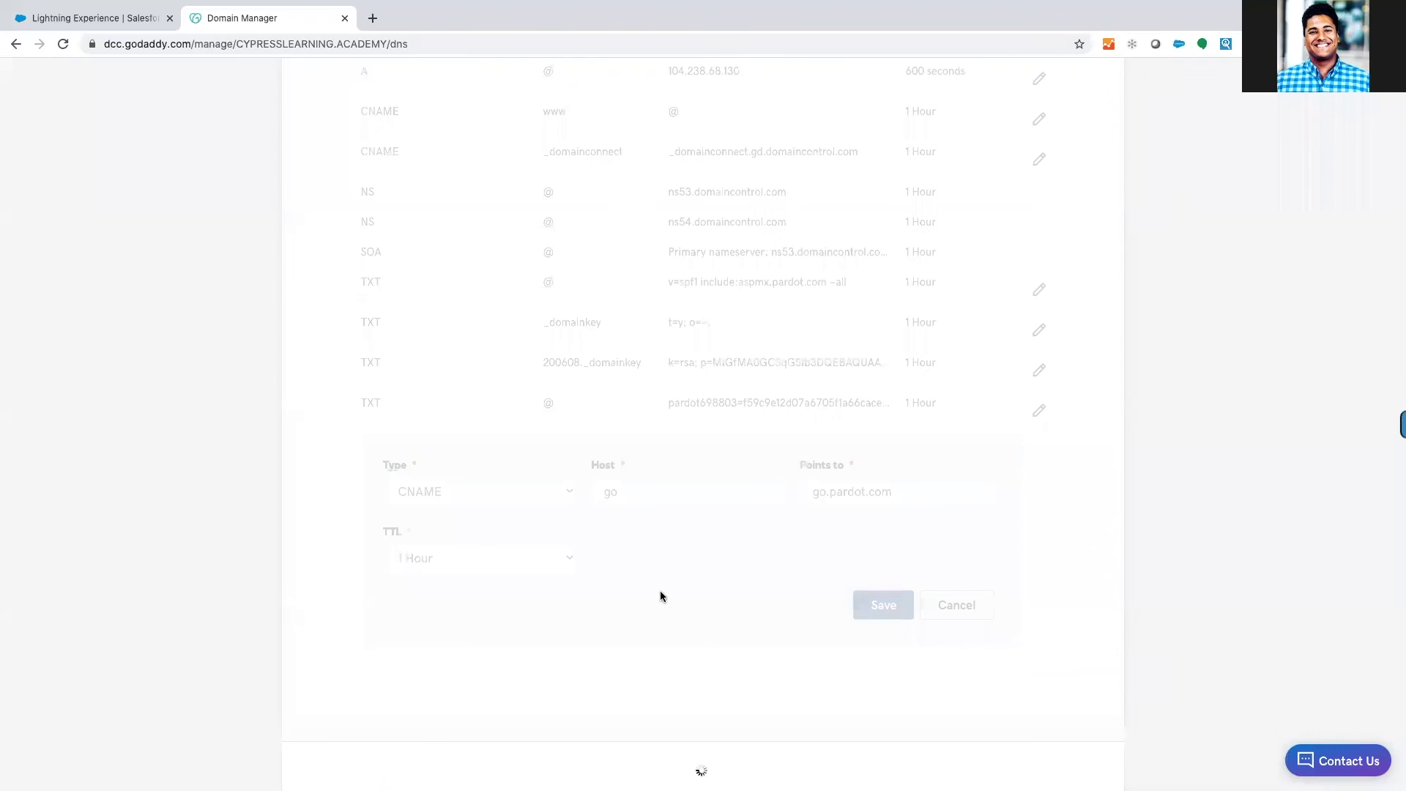
# Back in Pardot, validate go.cypresslearning.academy, retrying until it shows Validated
pyautogui.click(105, 22)
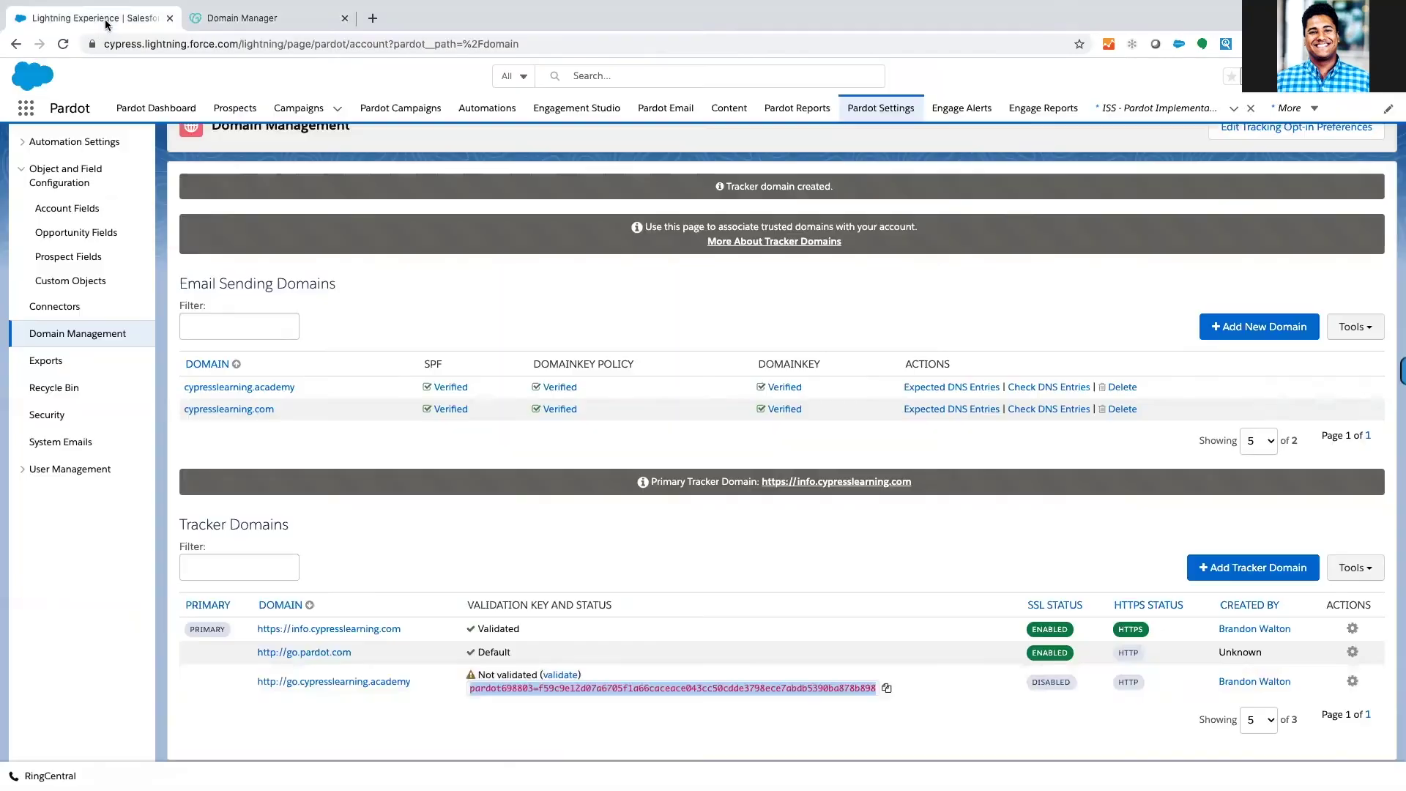
pyautogui.click(561, 674)
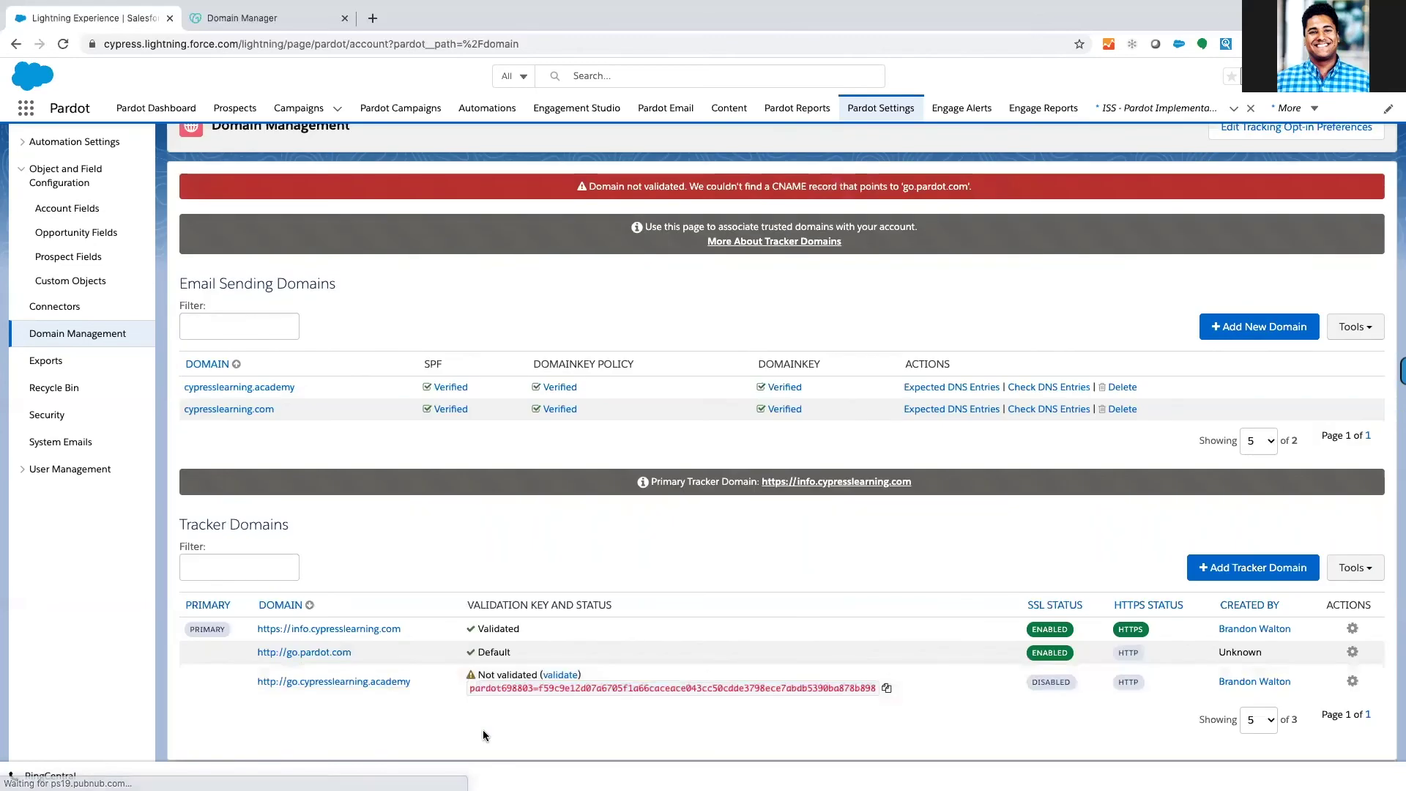
pyautogui.click(565, 678)
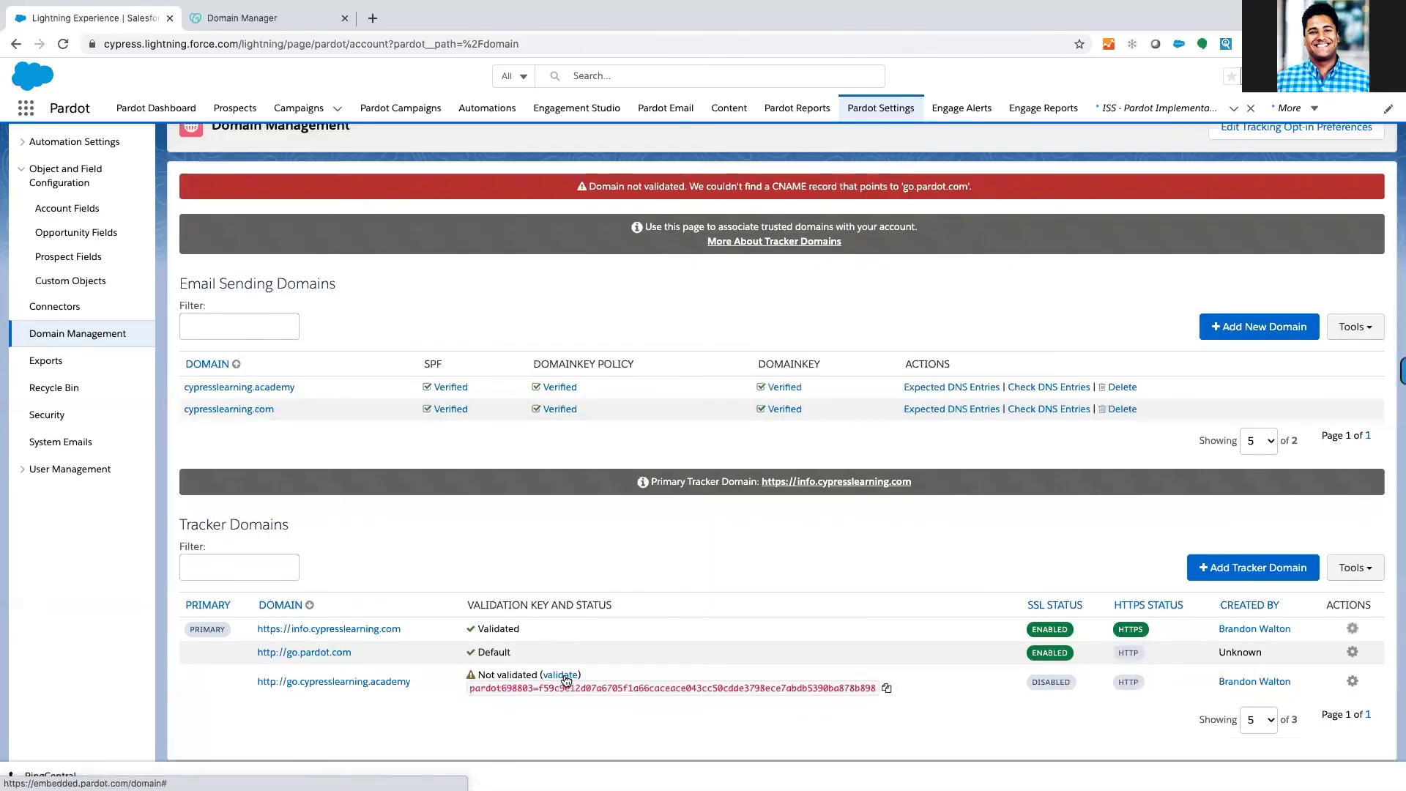
pyautogui.click(564, 677)
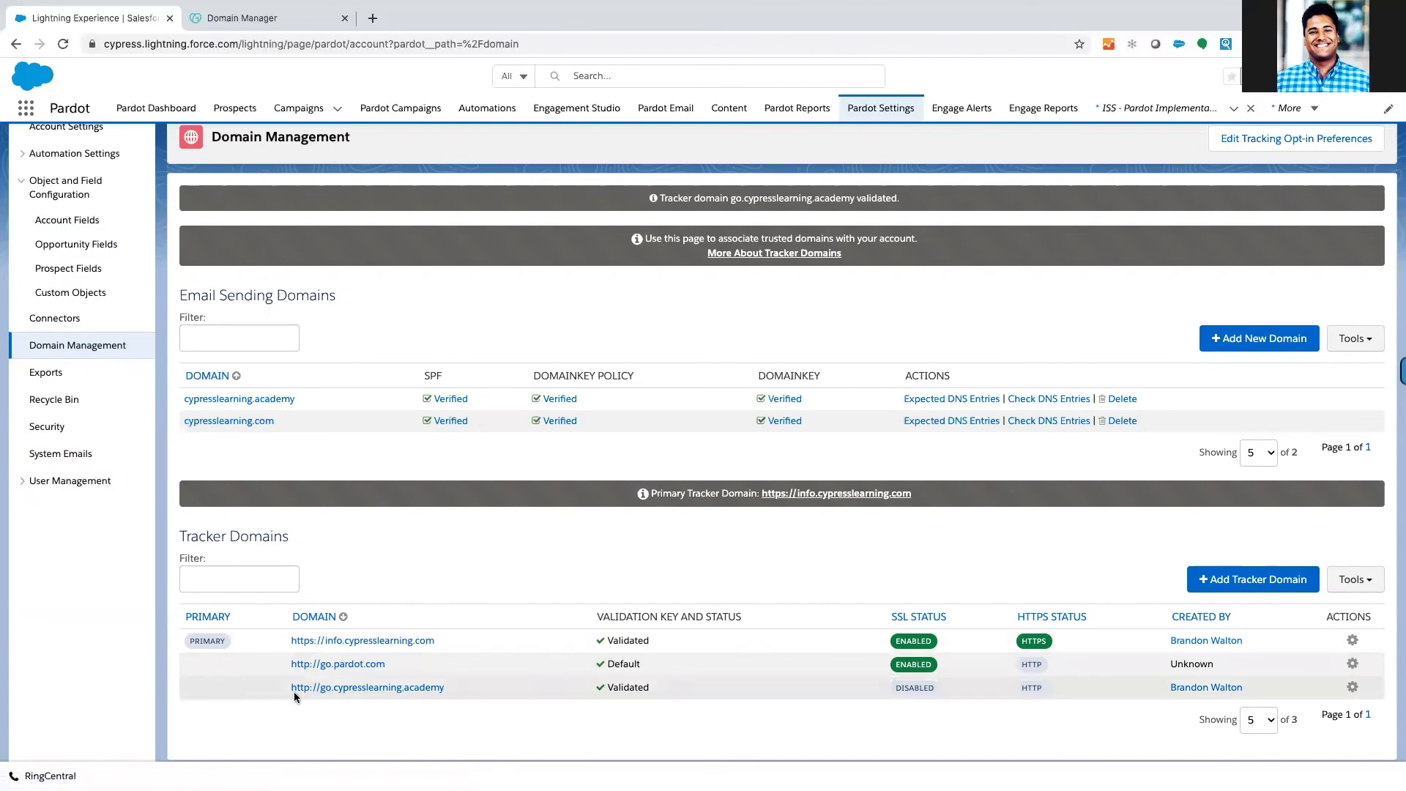
pyautogui.click(1351, 689)
# Enable SSL for go.cypresslearning.academy from its gear menu so SSL status shows Processing
pyautogui.scroll(-1, 1344, 696)
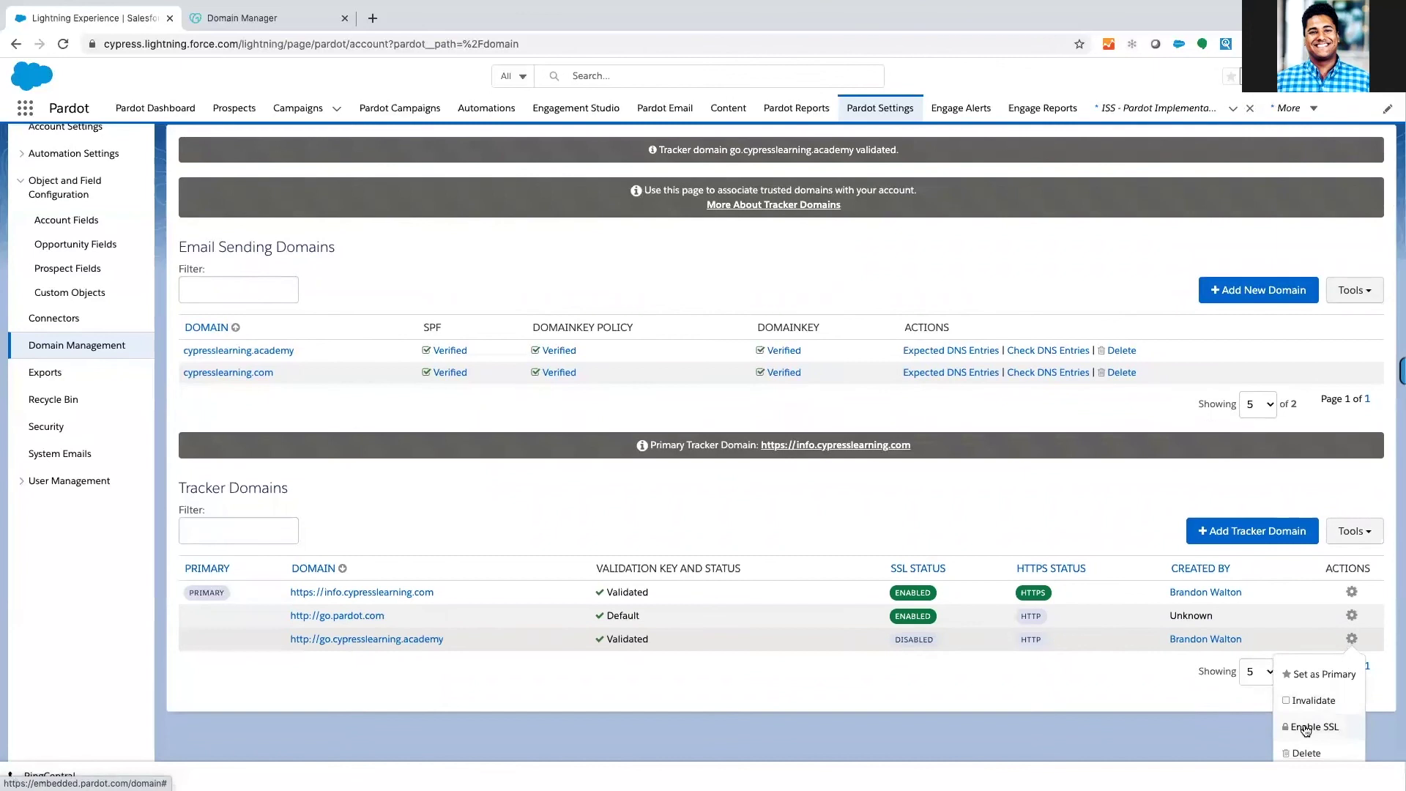
pyautogui.click(1306, 728)
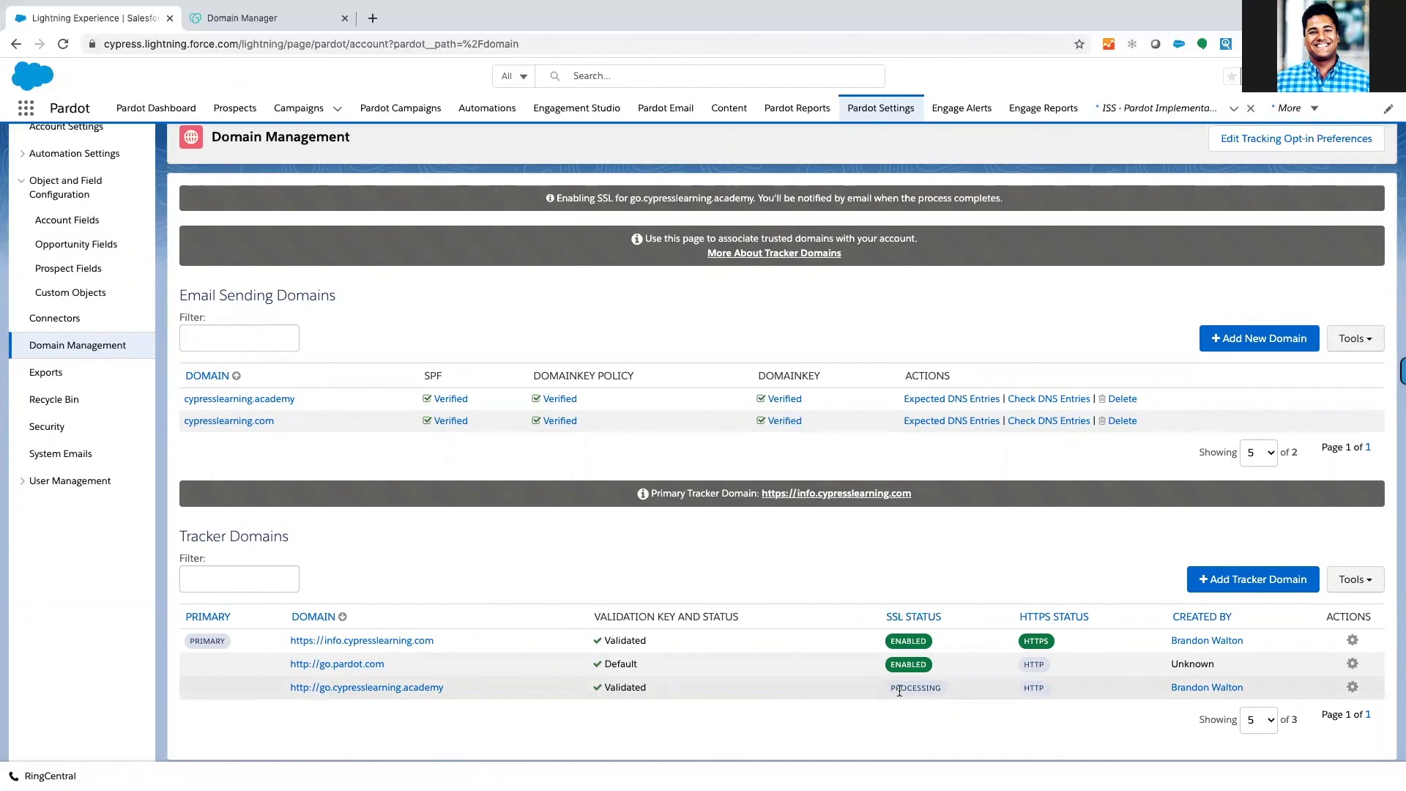
pyautogui.click(1353, 689)
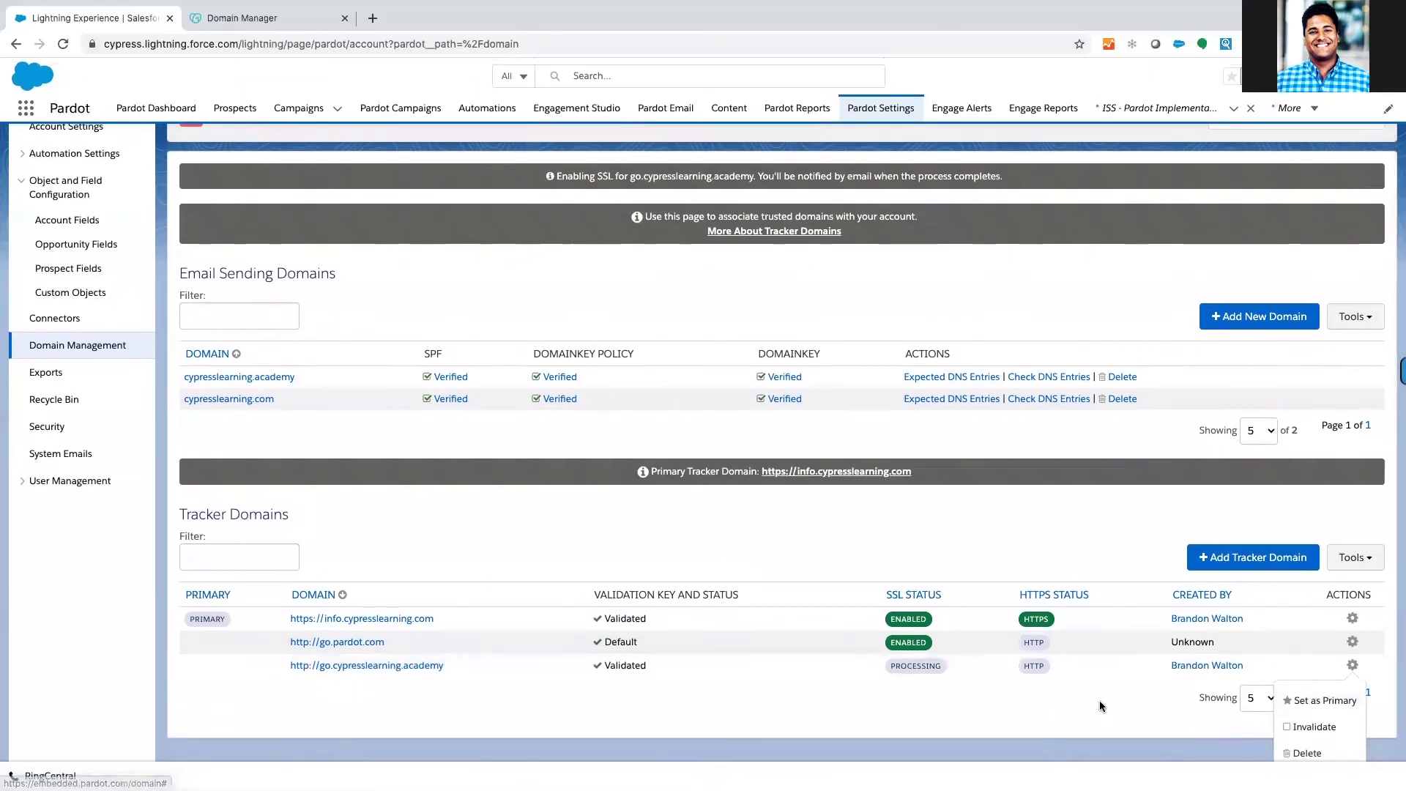
pyautogui.click(910, 685)
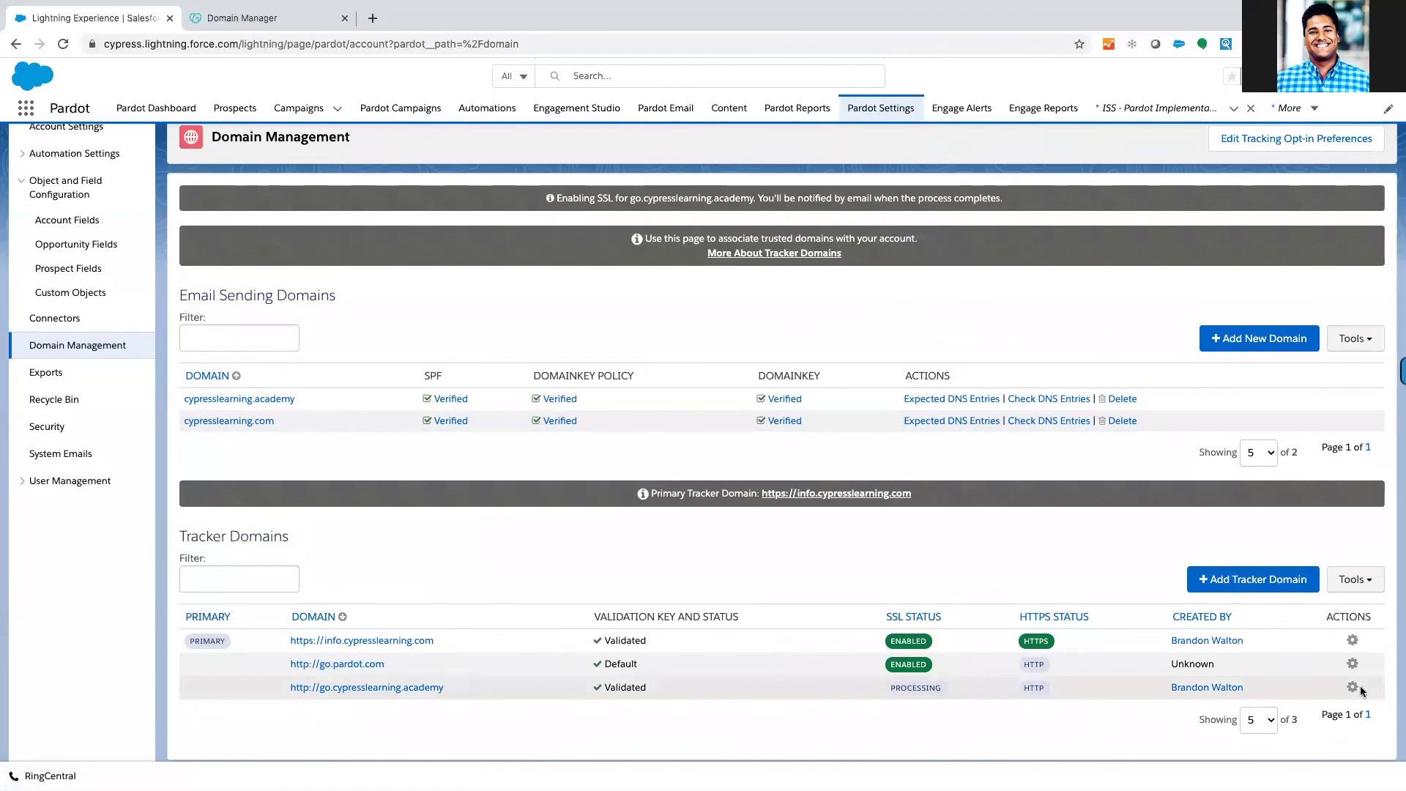
pyautogui.click(1353, 688)
pyautogui.scroll(-1, 1352, 688)
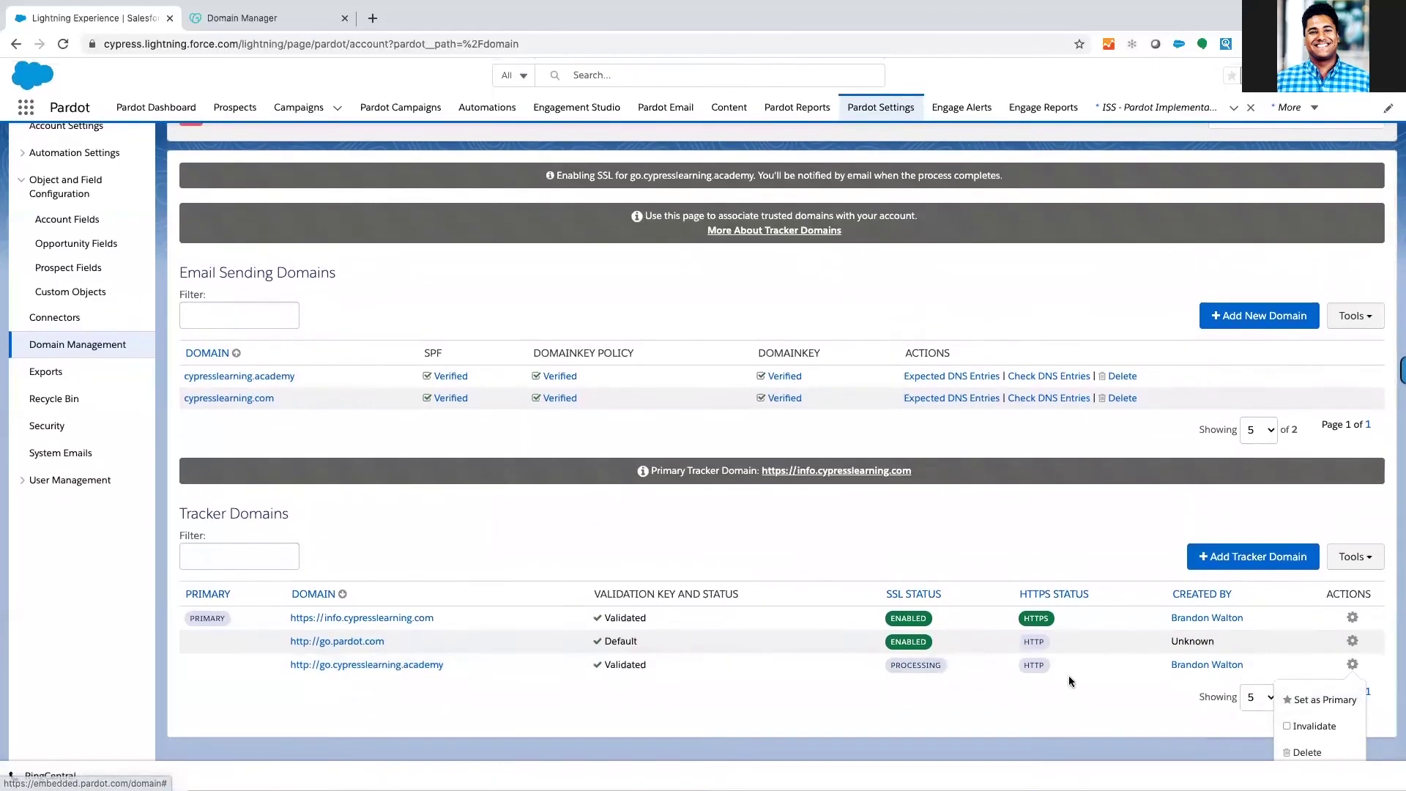